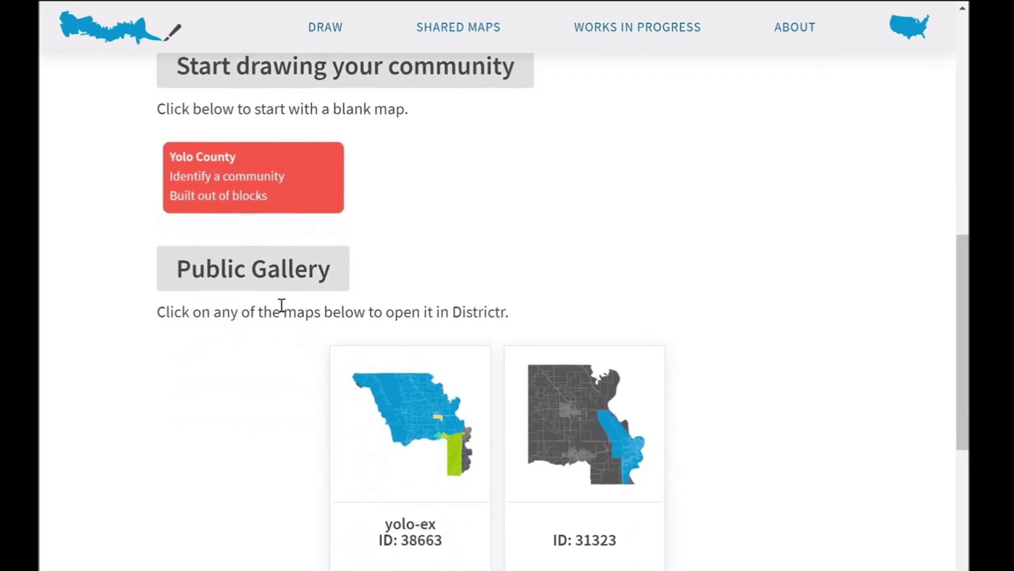
Look through the Yolo County page's Public Gallery, Works in Progress and About sections
scroll(280, 307, "down", 3)
scroll(346, 379, "down", 1)
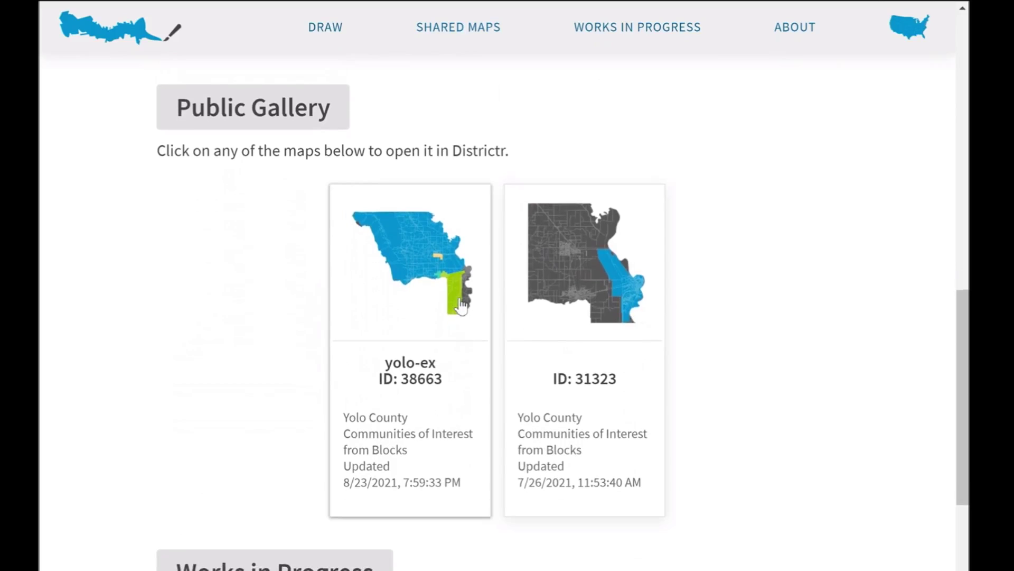
scroll(287, 333, "down", 3)
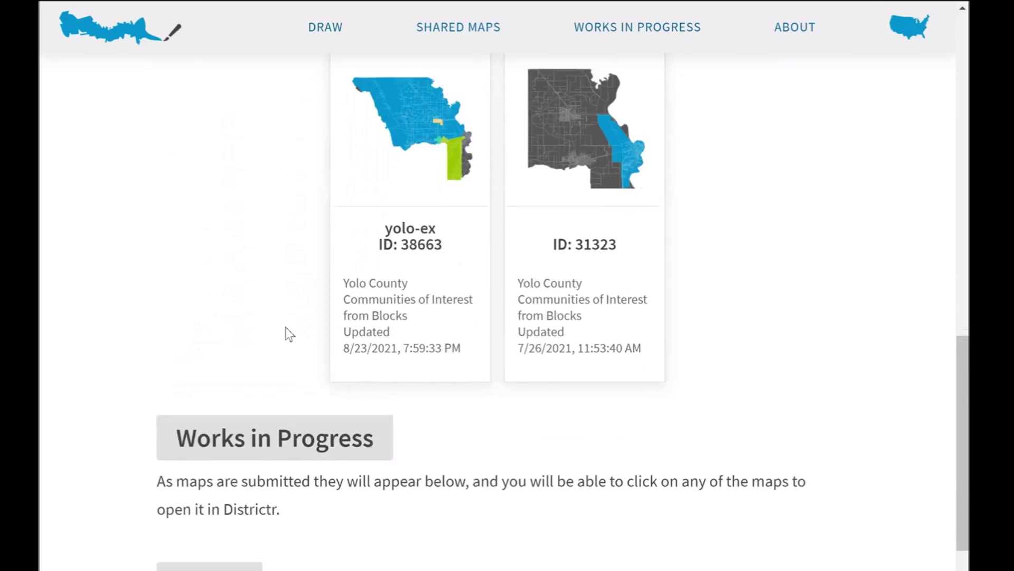
scroll(288, 333, "down", 2)
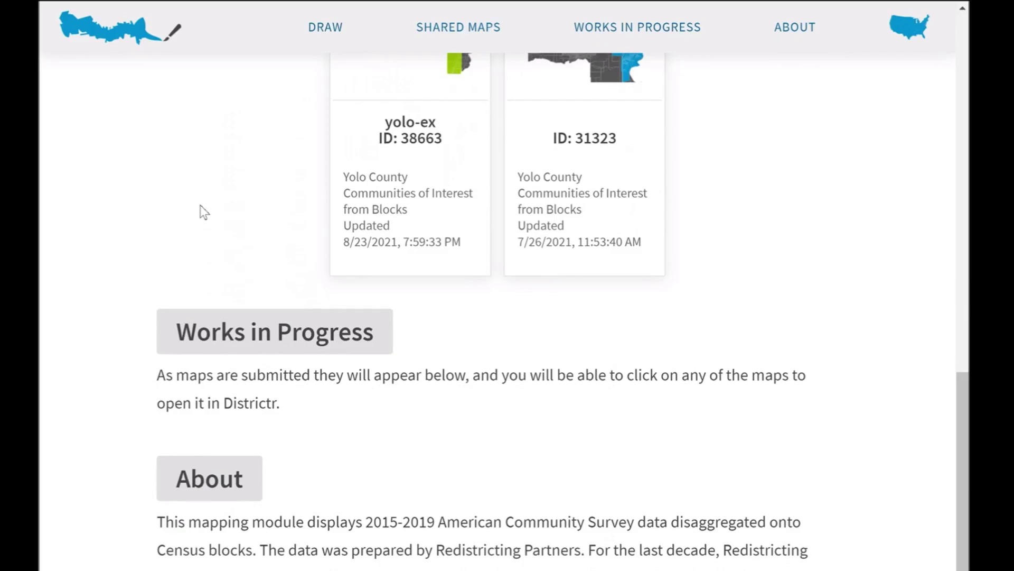
scroll(224, 204, "down", 2)
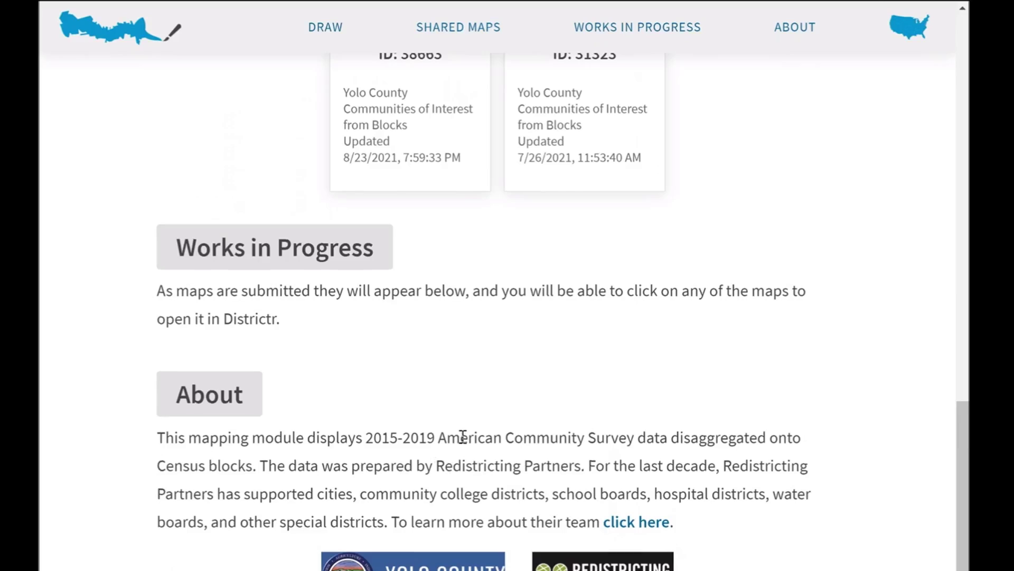
scroll(462, 436, "up", 8)
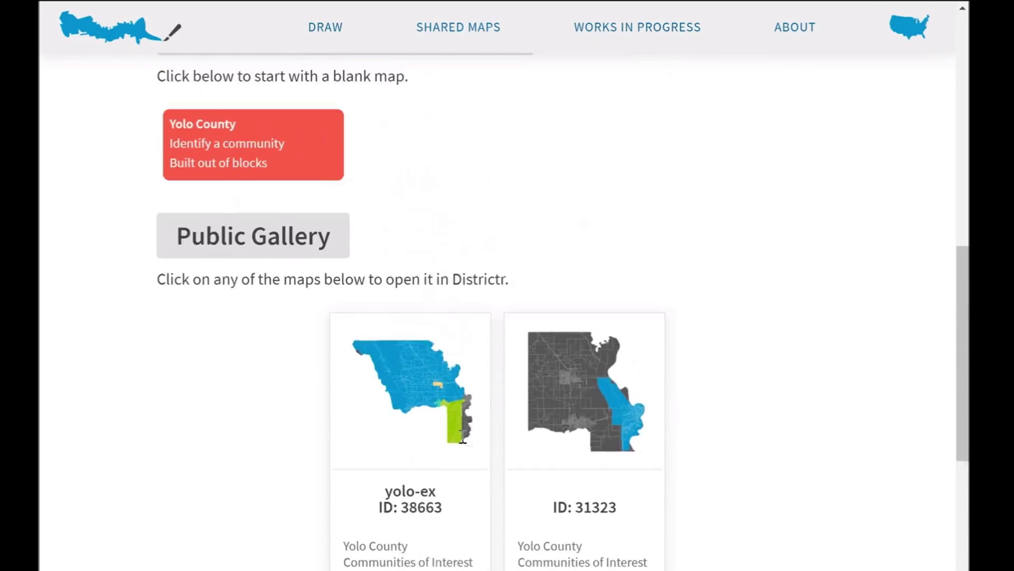
scroll(463, 440, "up", 2)
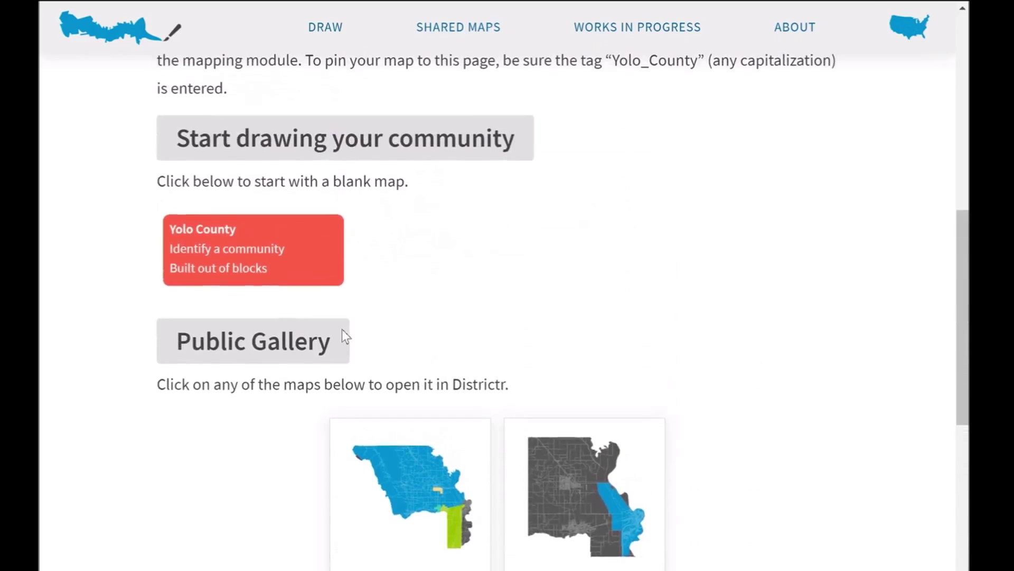
Start a blank Yolo County community map built out of blocks, with Davis in close view
left_click(281, 267)
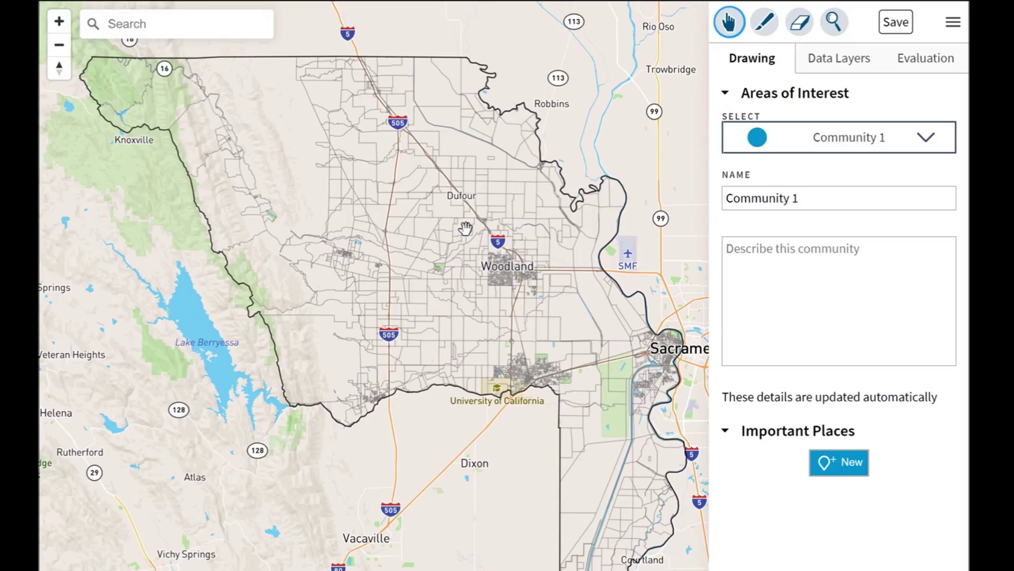
scroll(363, 193, "up", 2)
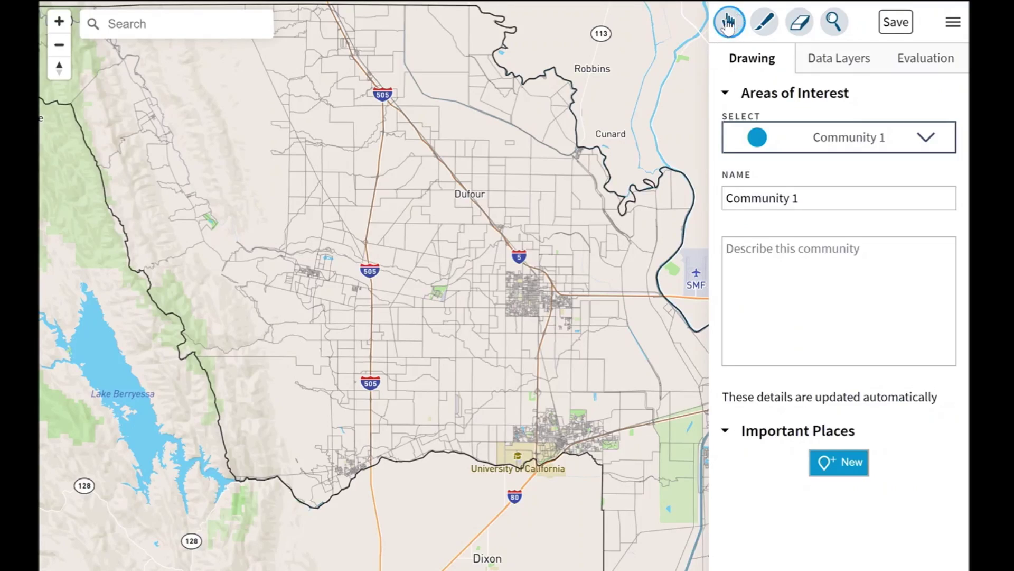
left_click_drag(541, 234, 513, 203)
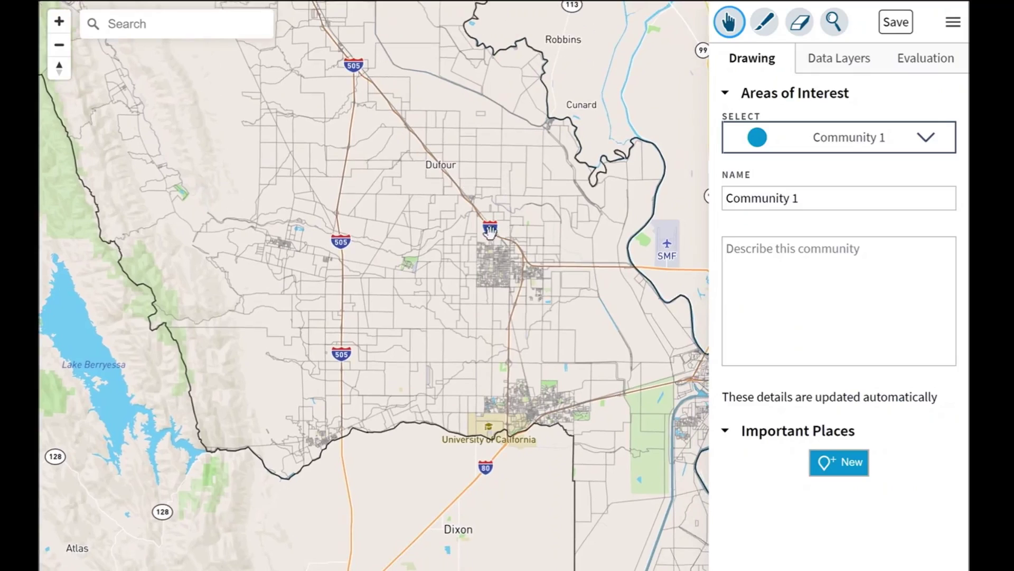
left_click_drag(509, 256, 454, 206)
scroll(448, 189, "up", 2)
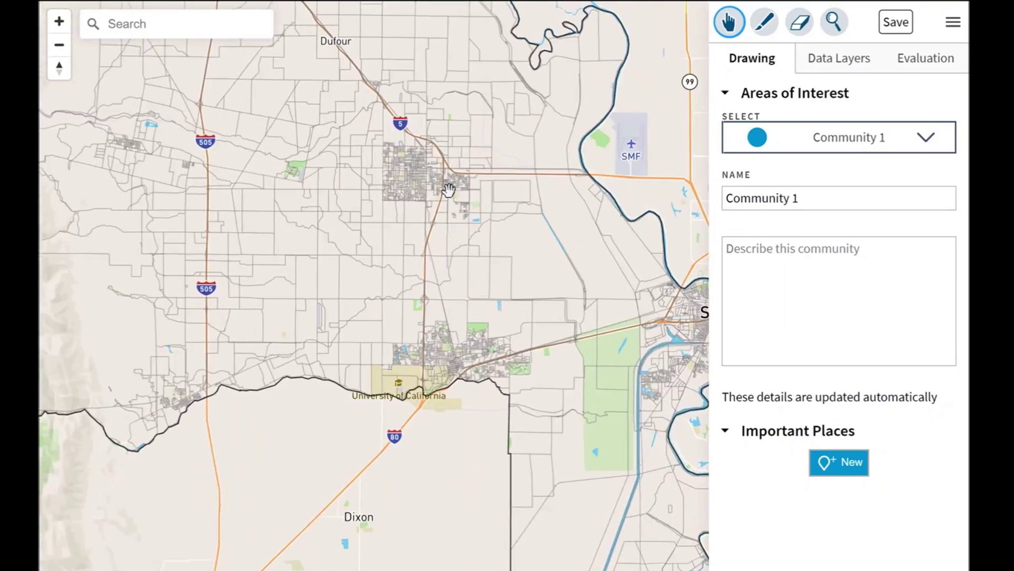
scroll(474, 249, "up", 3)
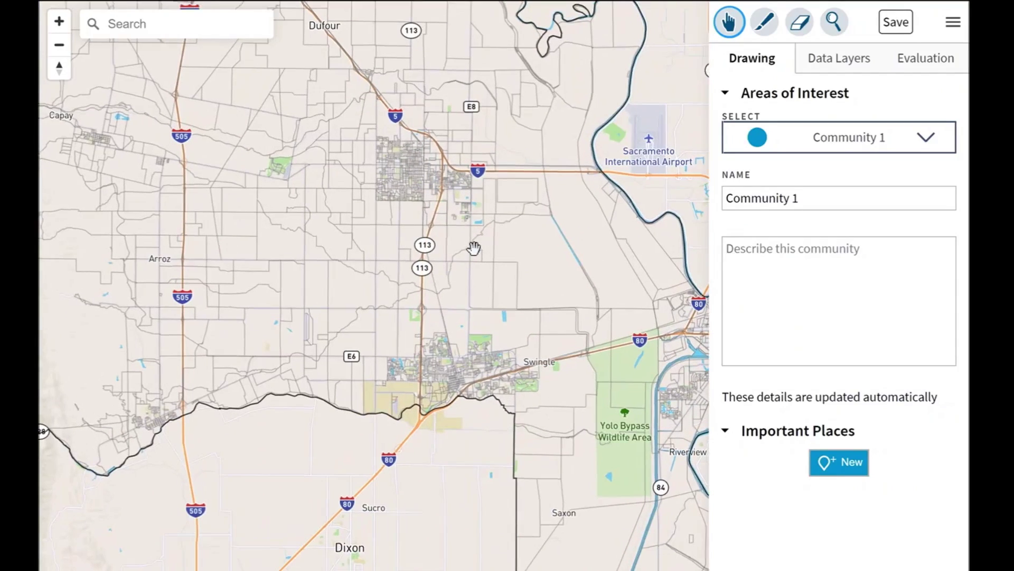
scroll(530, 450, "up", 3)
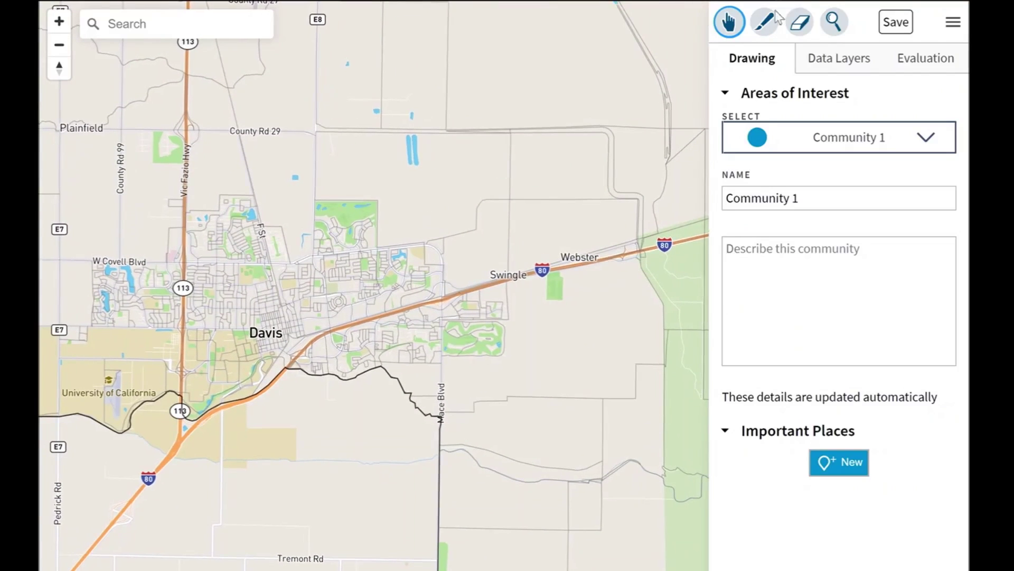
Activate the paint brush, try brush sizes 100 and 1, and set the size to 46
left_click(774, 29)
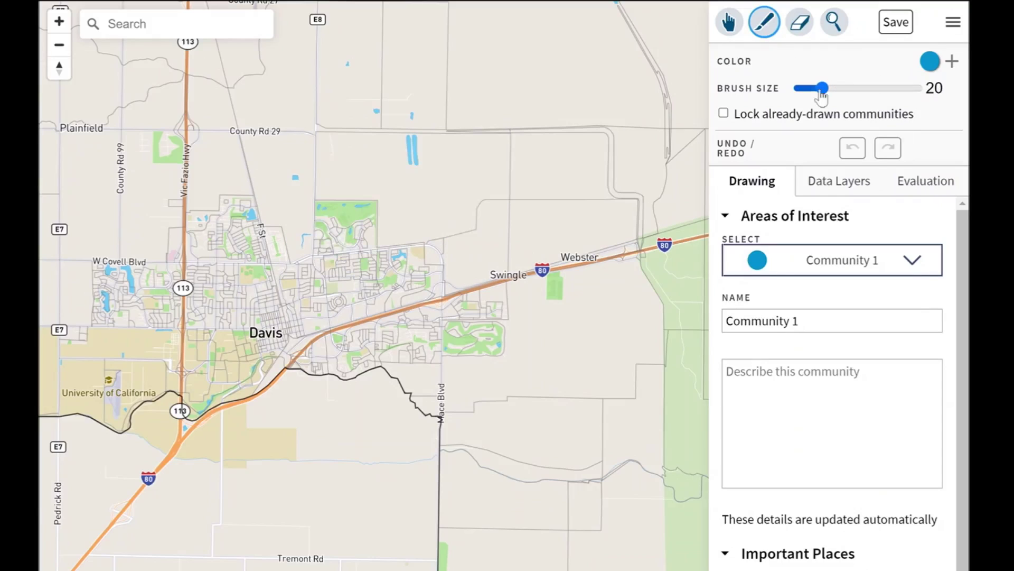
left_click_drag(822, 90, 932, 102)
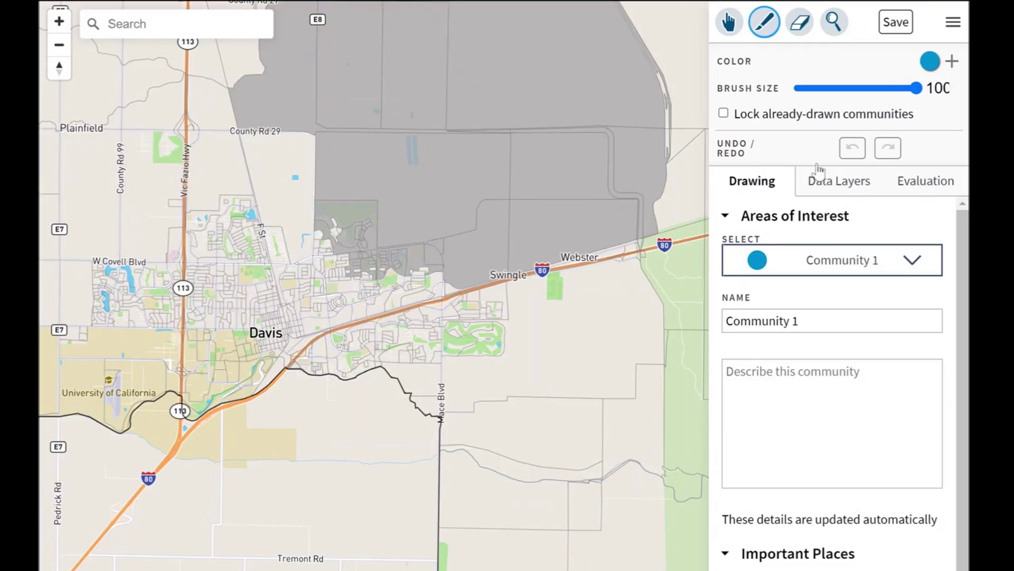
left_click_drag(917, 88, 800, 88)
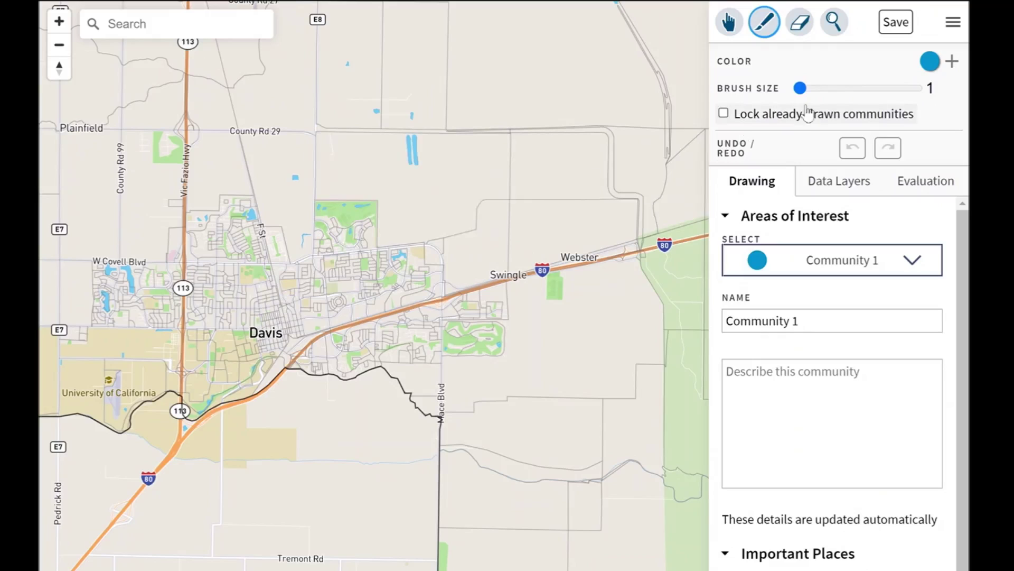
left_click_drag(800, 88, 854, 101)
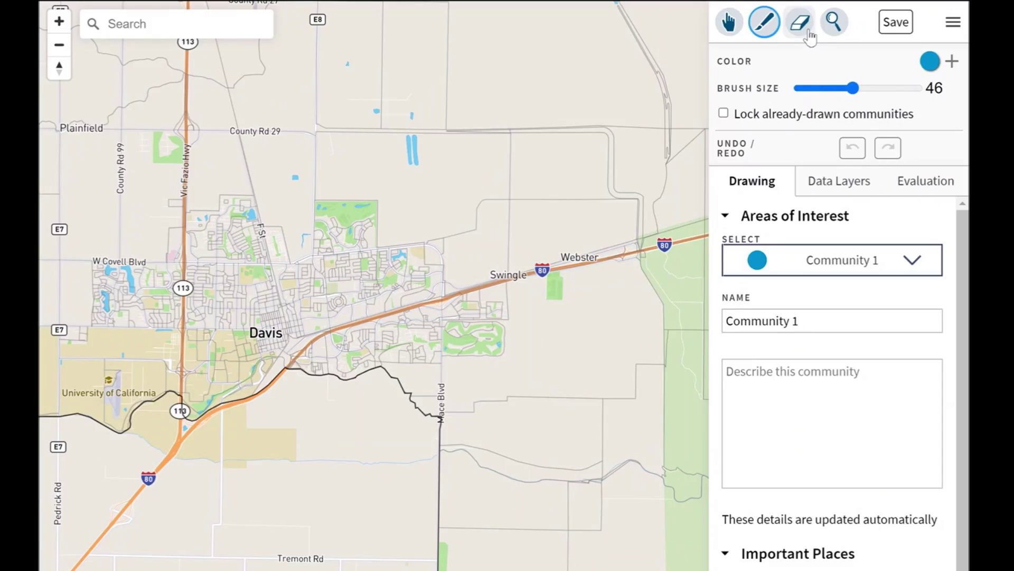
Inspect the population data of single blocks around Davis with a spotlight size of 1
left_click(836, 23)
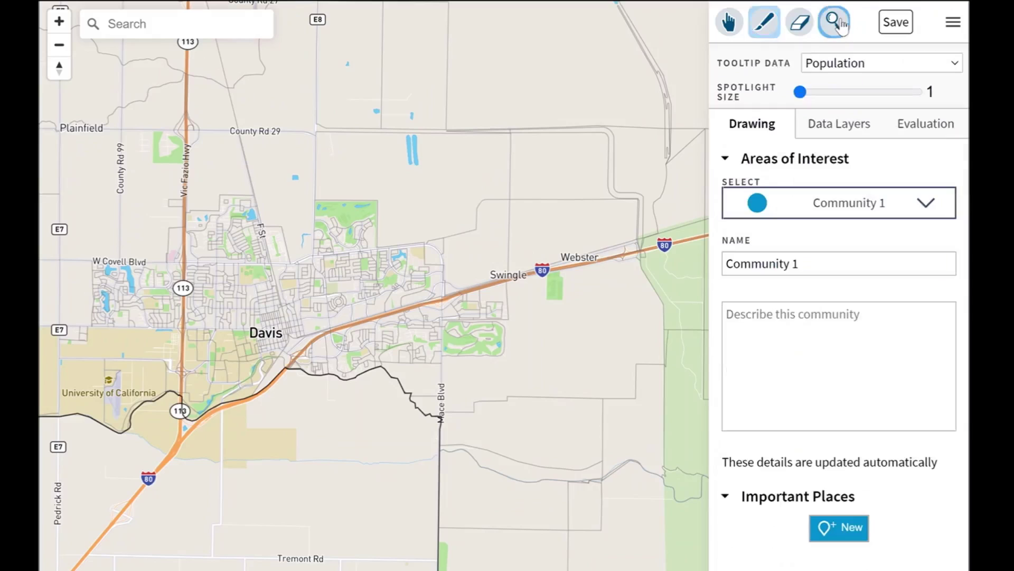
mouse_move(290, 217)
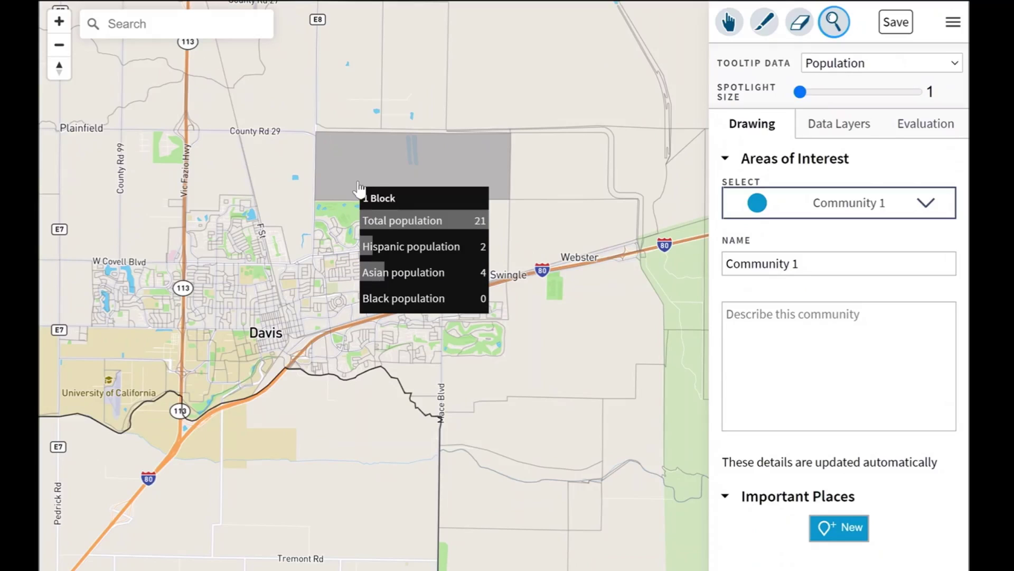
Paint Community 1 over northeast Davis from County Rd 29 to Interstate 80, filling leftover blocks at brush size 3
left_click(767, 22)
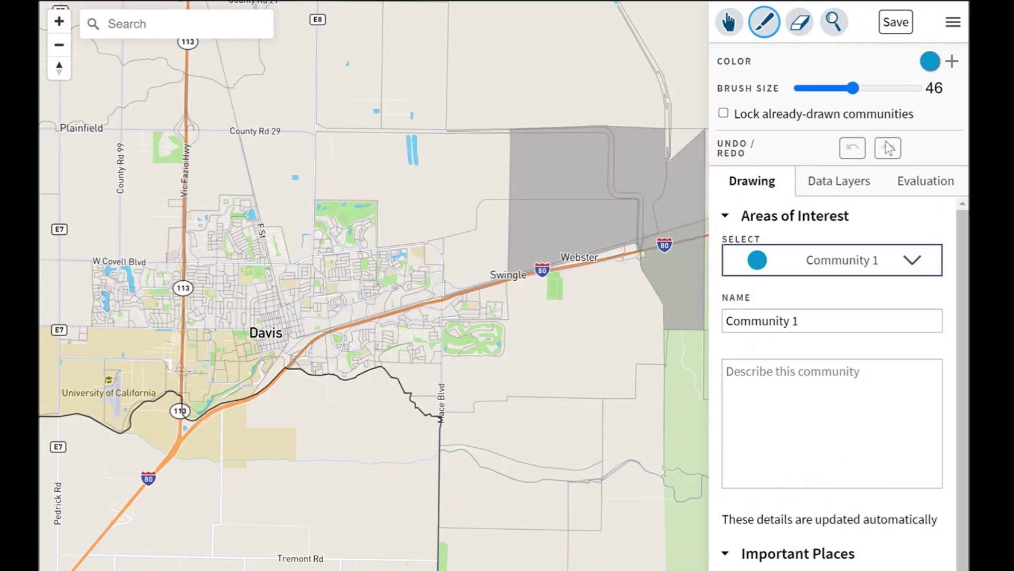
mouse_move(350, 229)
left_mouse_down()
mouse_move(333, 233)
mouse_move(372, 259)
mouse_move(441, 251)
left_mouse_up()
left_click_drag(856, 88, 802, 89)
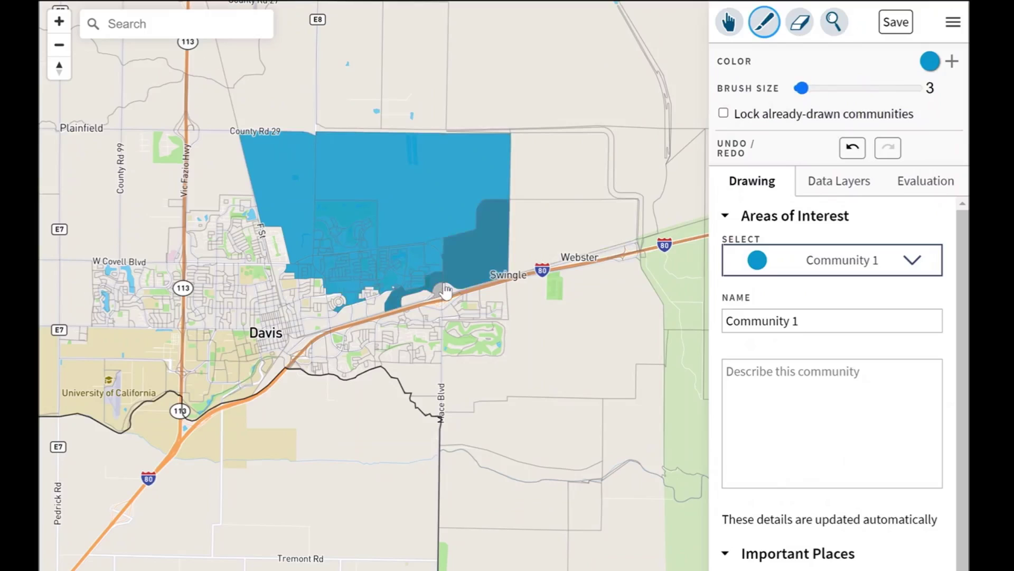
left_click(419, 305)
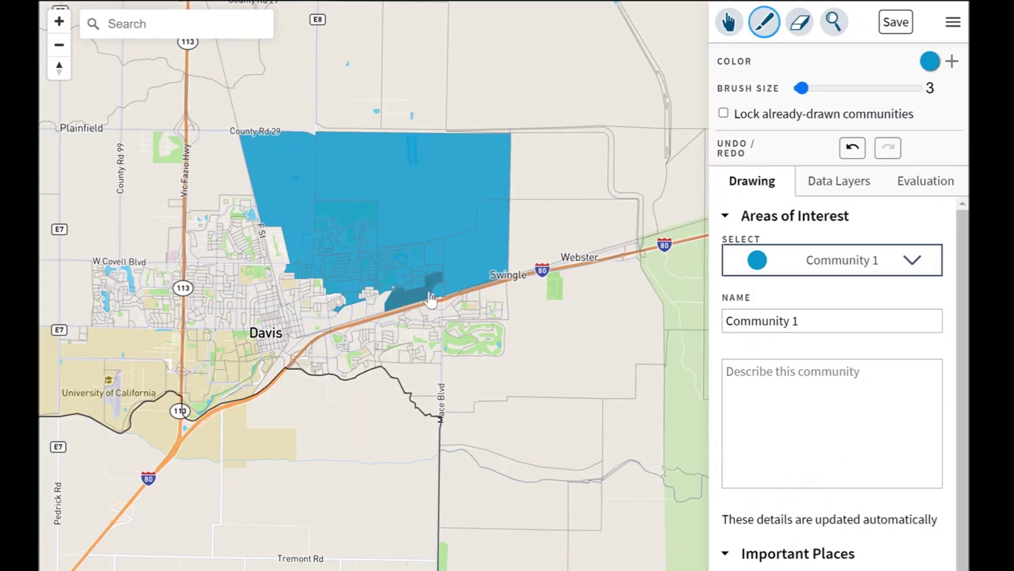
left_click(377, 304)
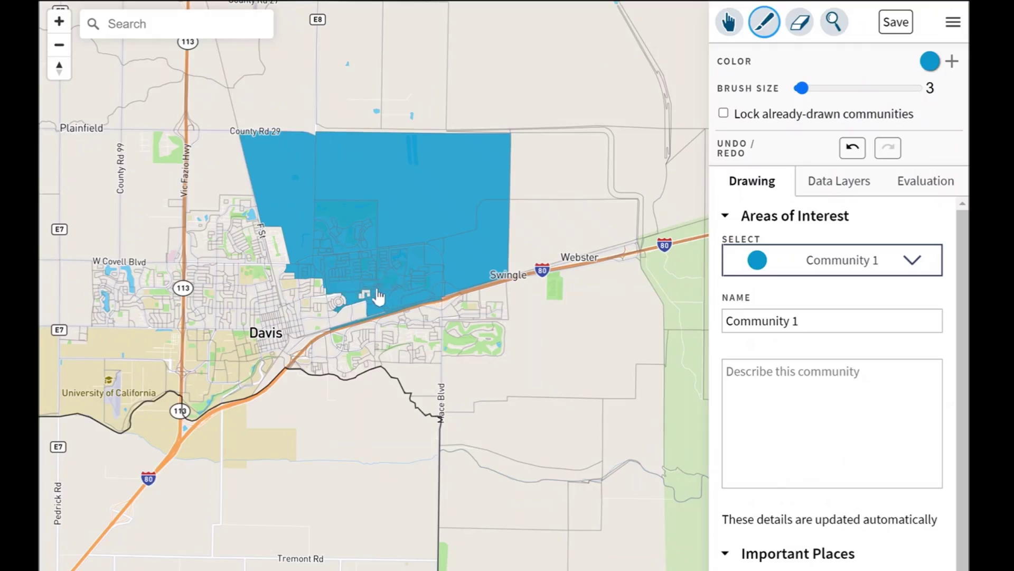
left_click(368, 302)
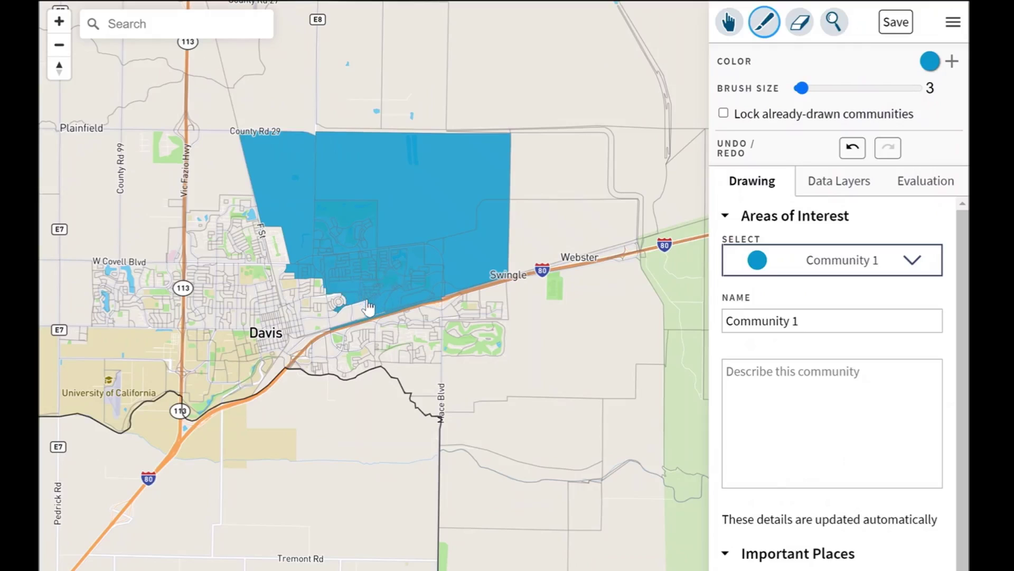
left_click(339, 313)
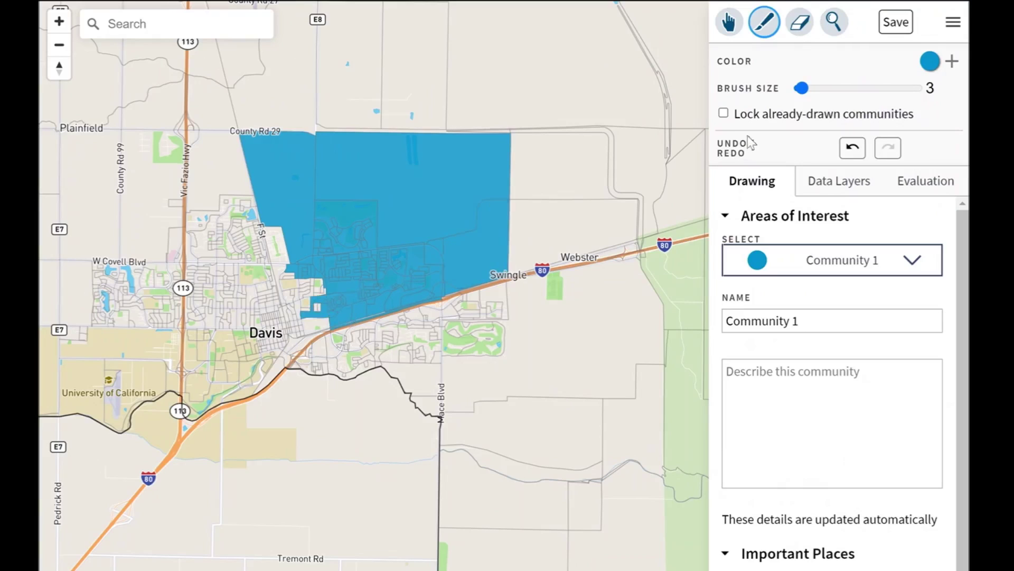
Add a second community and paint it at brush size 9 over north Davis, overlapping the northern part of Community 1
left_click(955, 64)
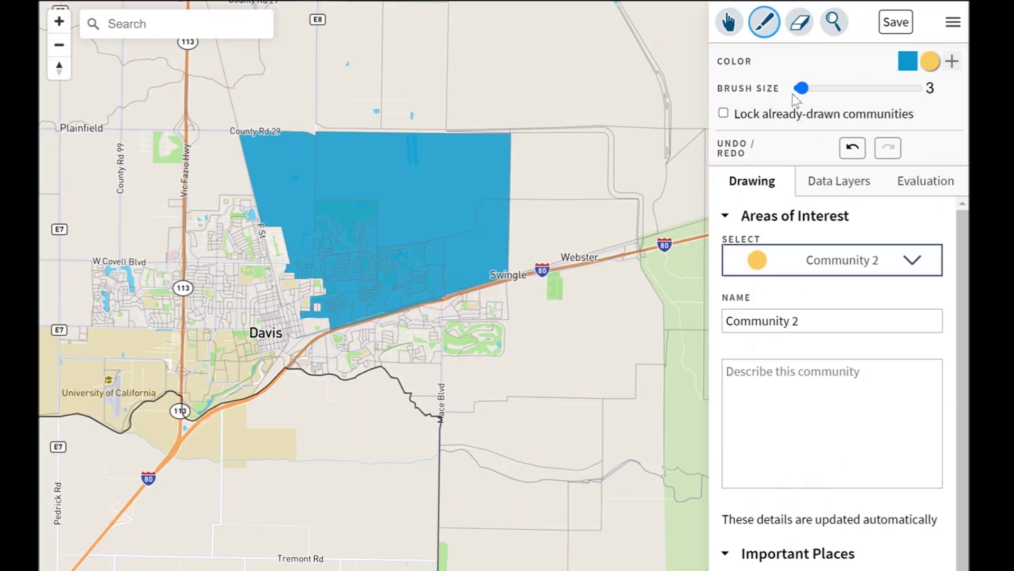
left_click_drag(802, 88, 809, 87)
left_click_drag(222, 257, 201, 145)
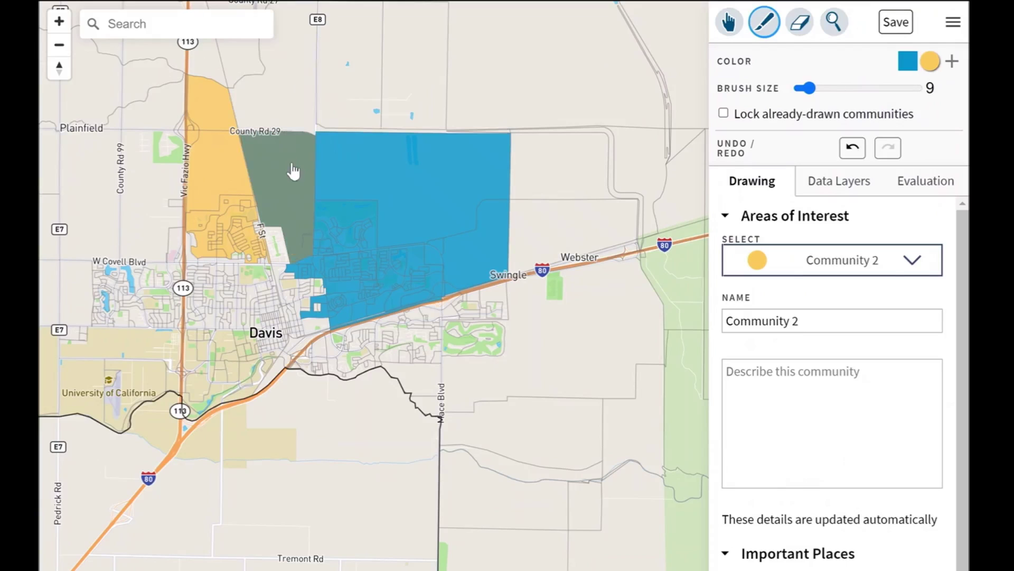
left_click_drag(306, 129, 229, 113)
left_click(251, 83)
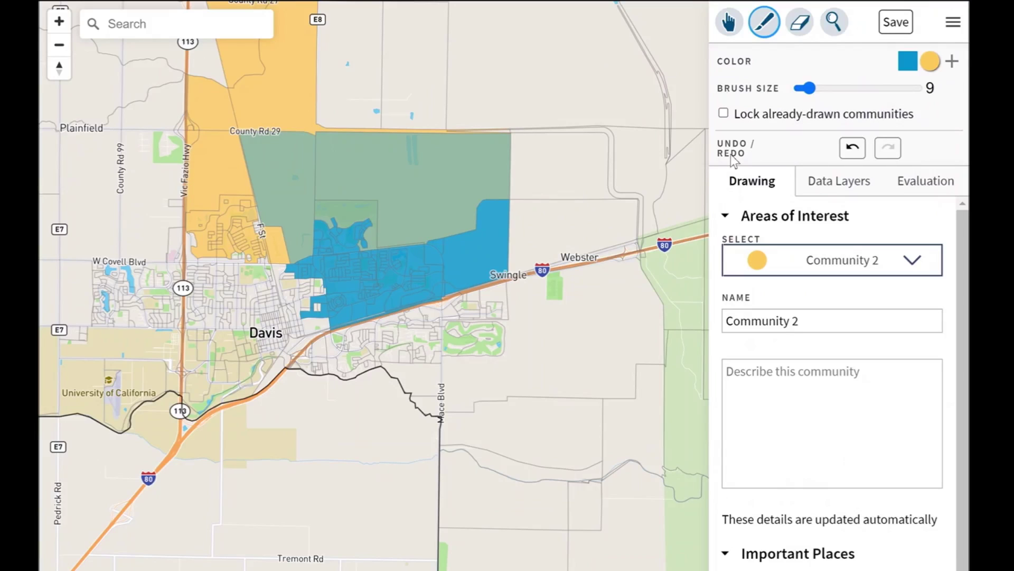
Lock already-drawn communities and paint a new third community over the blocks east of Highway 113, southwest of central Davis
left_click(723, 114)
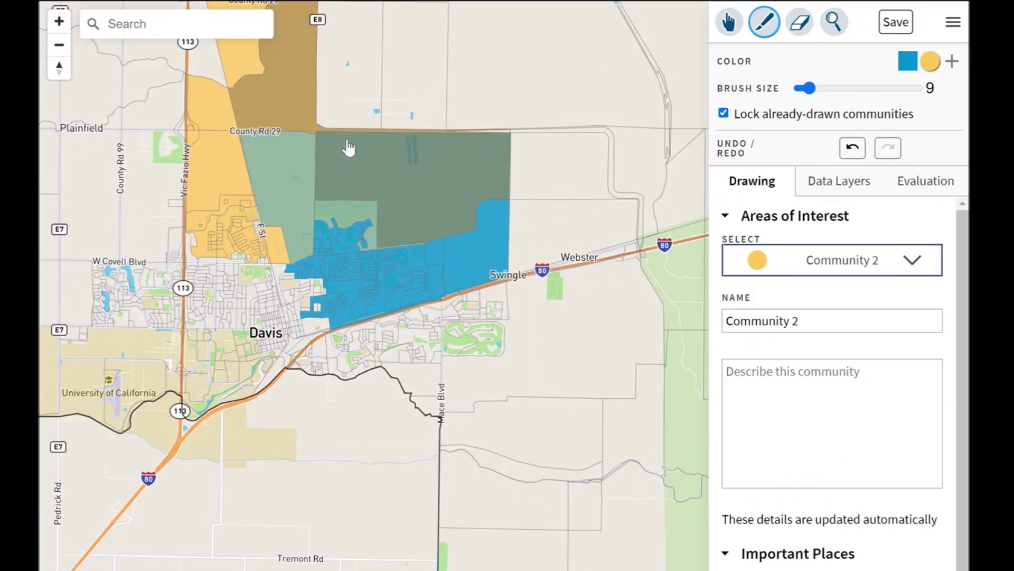
left_click(952, 61)
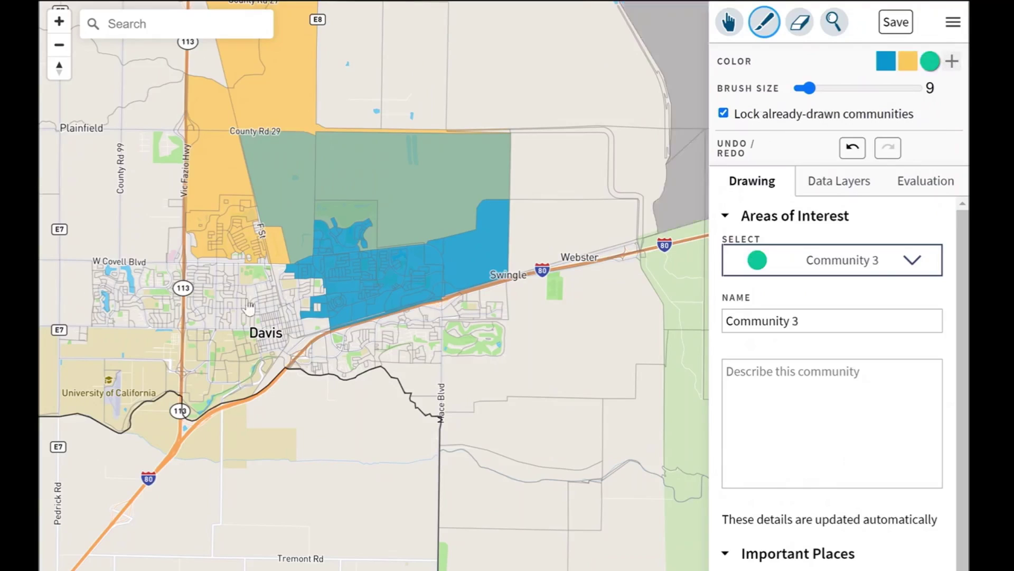
mouse_move(203, 336)
left_mouse_down()
mouse_move(215, 344)
mouse_move(218, 382)
mouse_move(235, 343)
mouse_move(199, 335)
mouse_move(207, 325)
left_mouse_up()
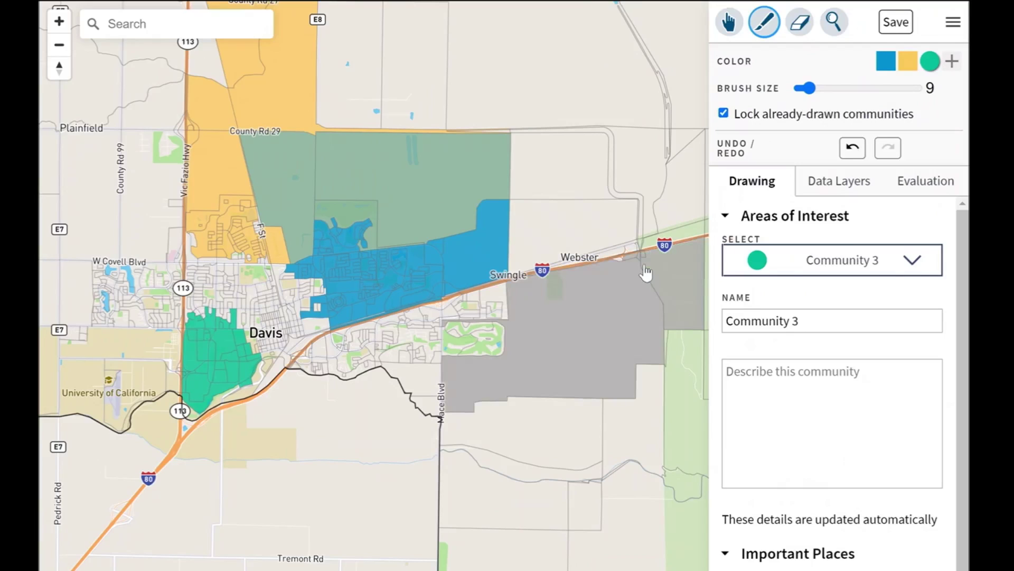
Rename Community 3 as work/trabajo and open its description for editing
left_click(855, 265)
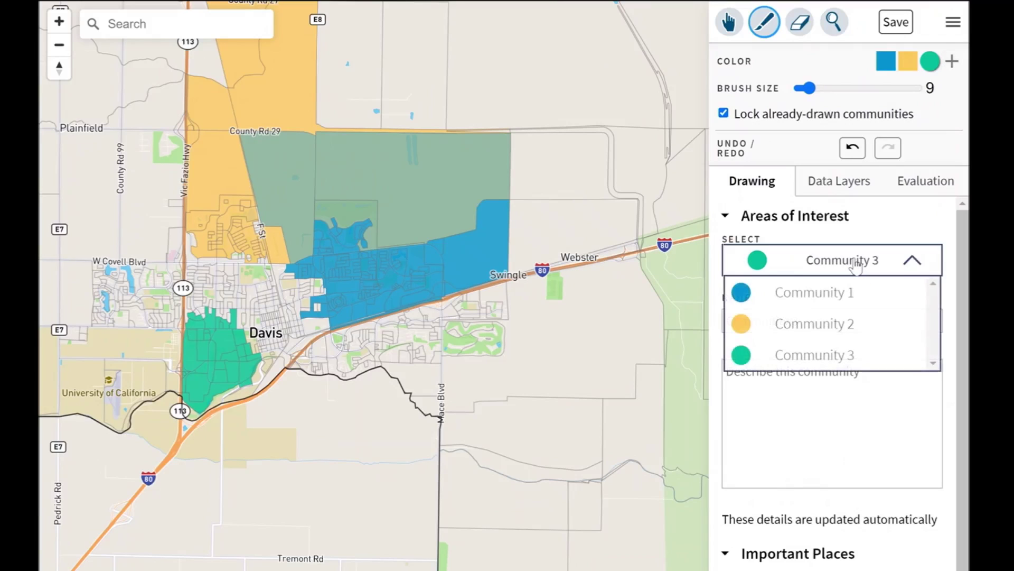
left_click(789, 355)
triple_click(798, 317)
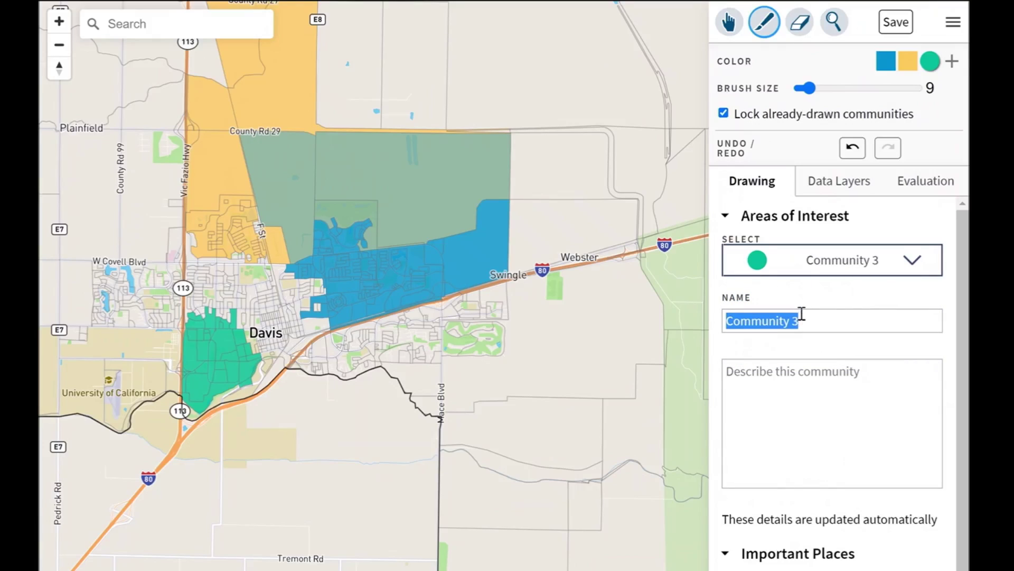
key("BackSpace")
type("wor")
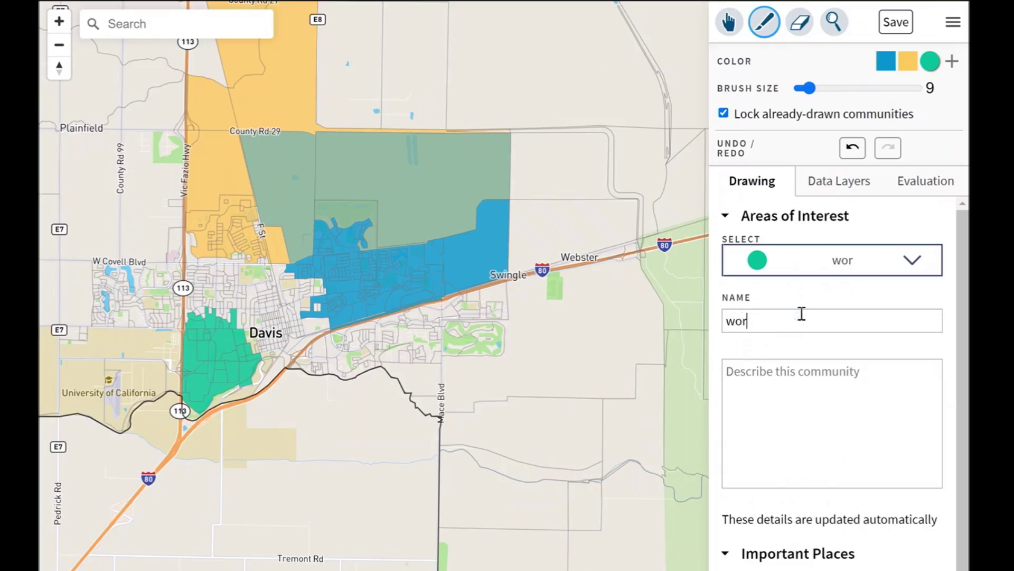
type("k/trabajo")
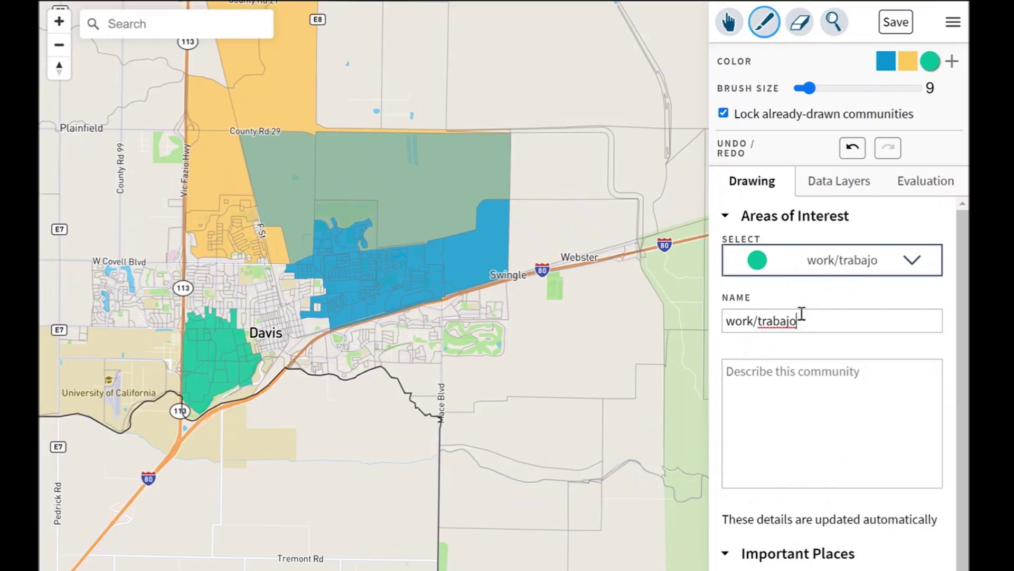
left_click(865, 390)
scroll(837, 364, "down", 1)
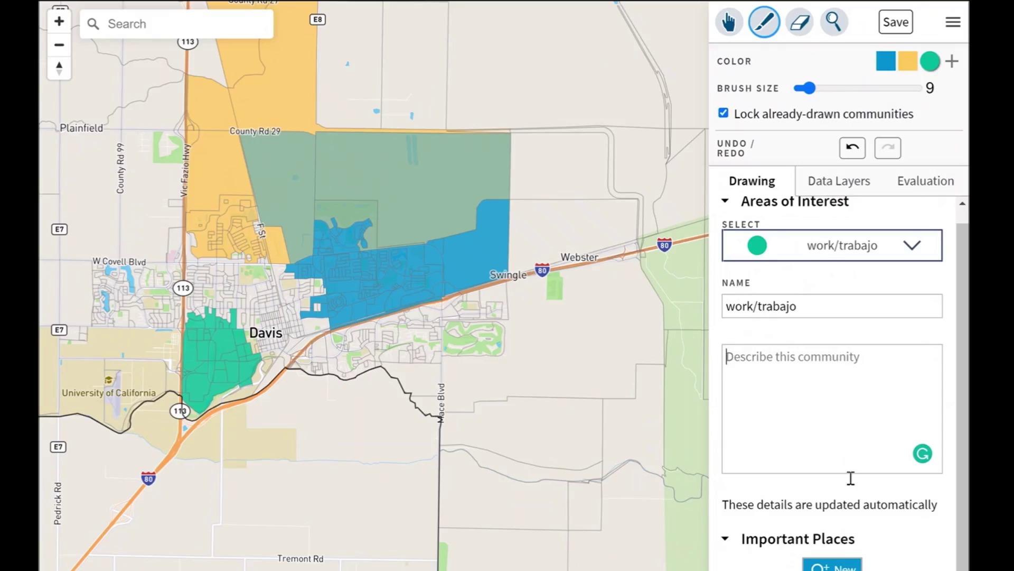
Place three important-place markers: beside the park west of Vic Fazio Hwy, at the park near Swingle, and just south of Interstate 80 in Davis
left_click(831, 565)
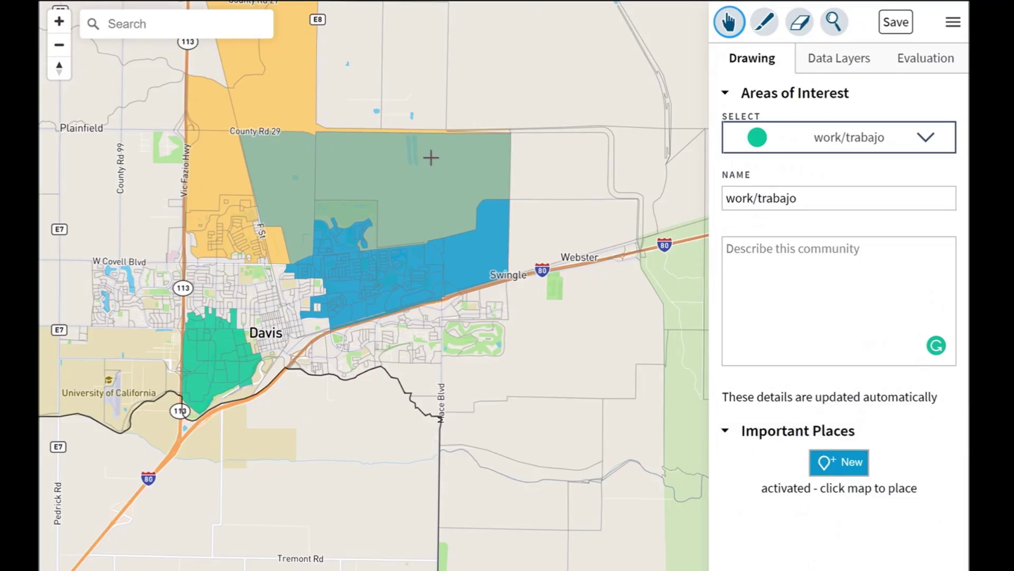
left_click(175, 156)
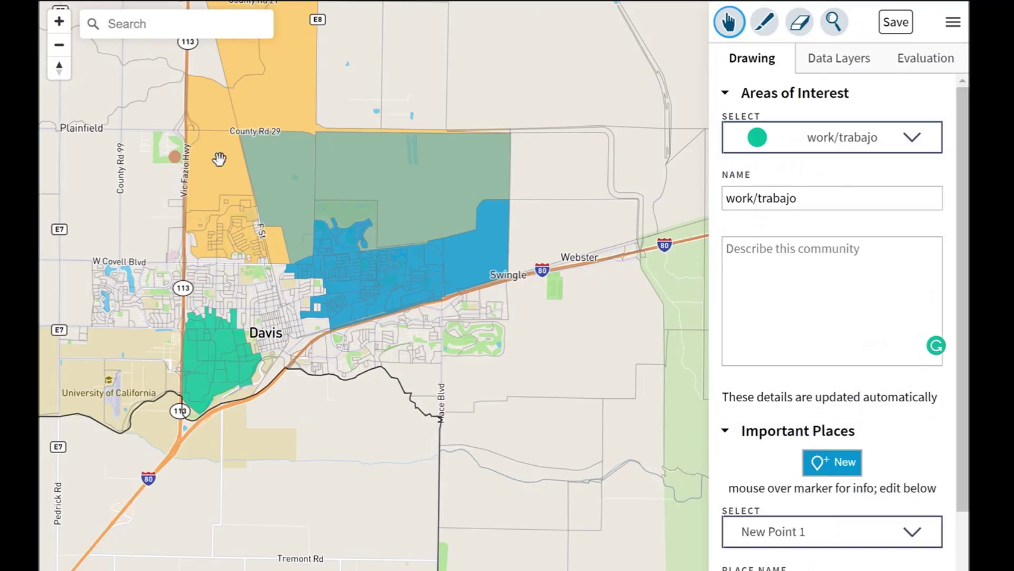
left_click(826, 466)
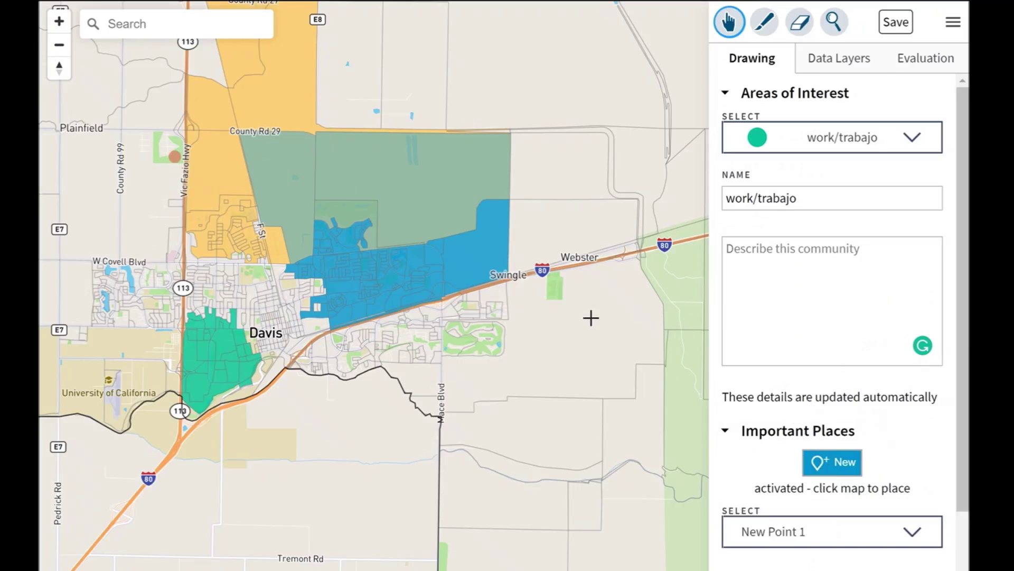
left_click(551, 276)
left_click(815, 465)
left_click(339, 336)
mouse_move(555, 278)
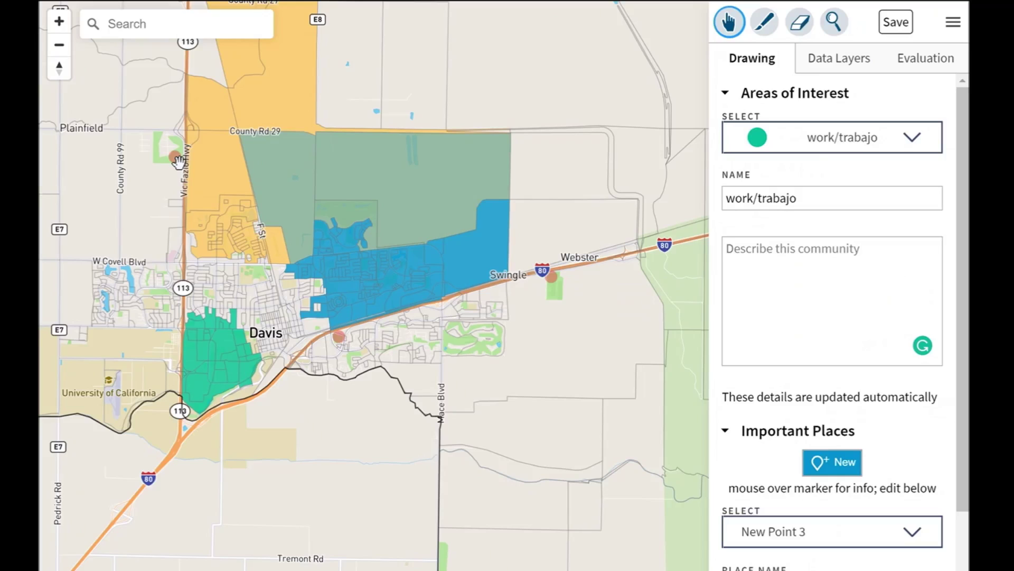
Rename New Point 1 as dog park/parque para perros and open its description for editing
scroll(896, 338, "down", 3)
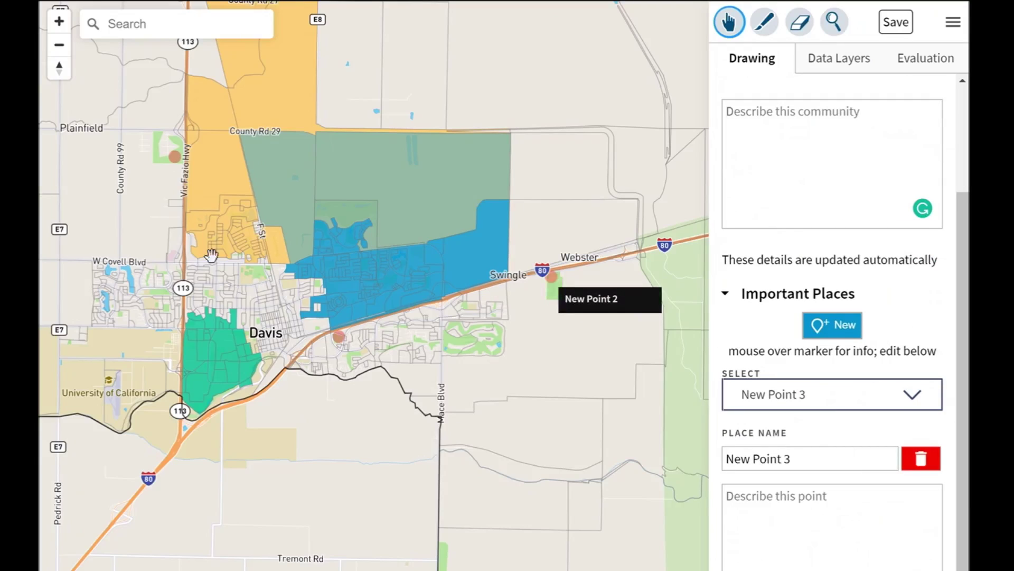
mouse_move(178, 155)
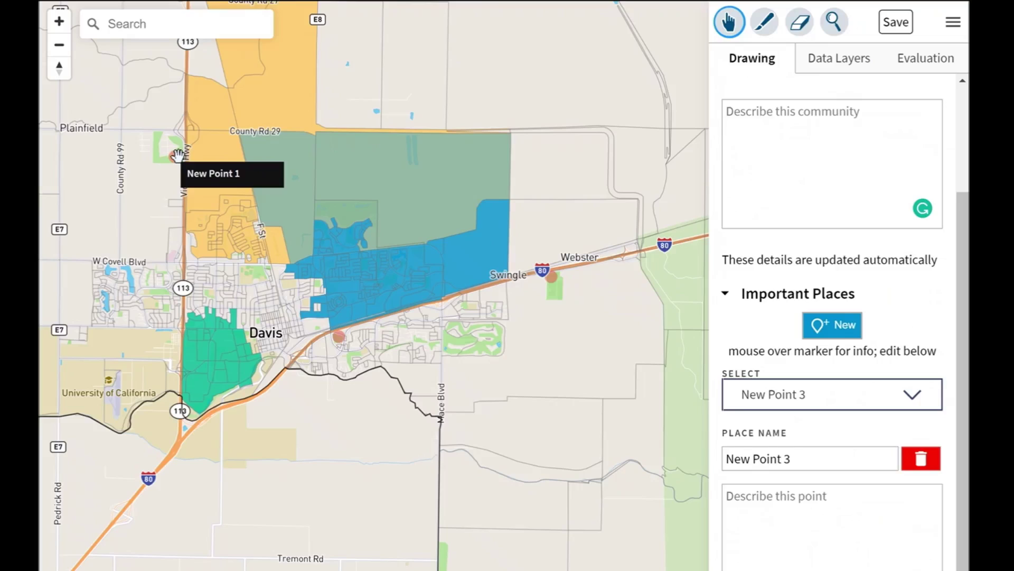
left_click(850, 394)
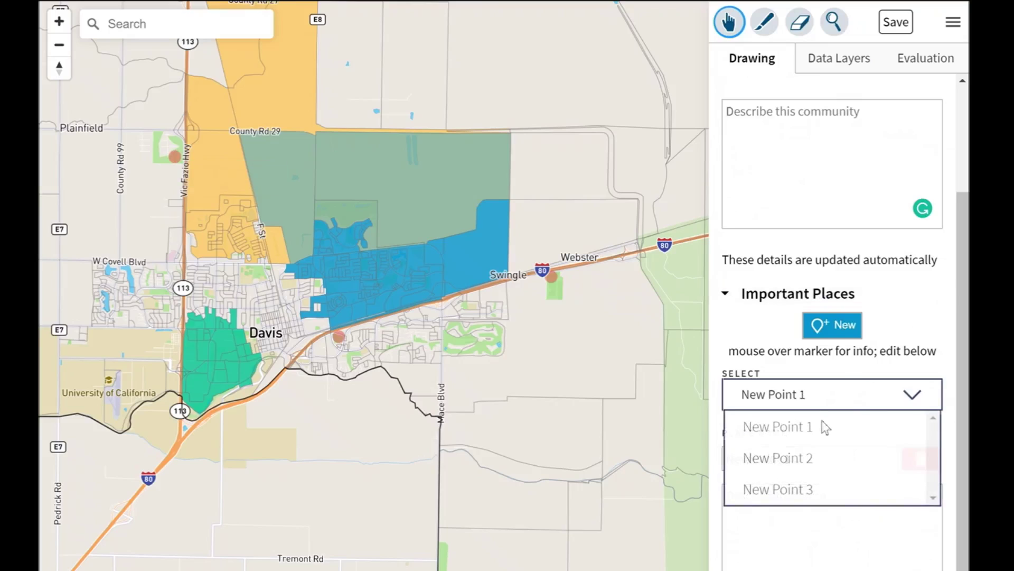
left_click(825, 427)
triple_click(810, 458)
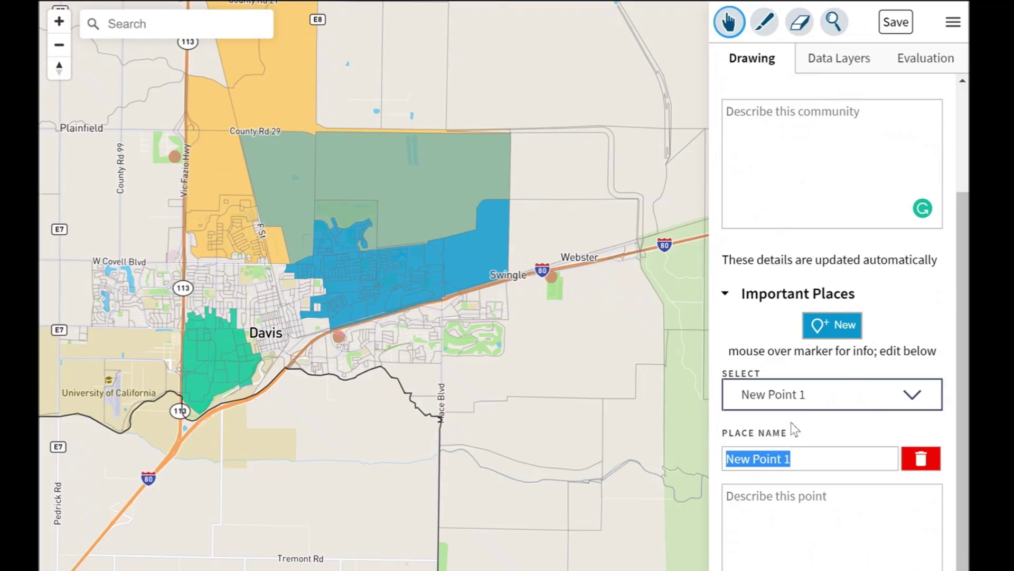
type("dog p")
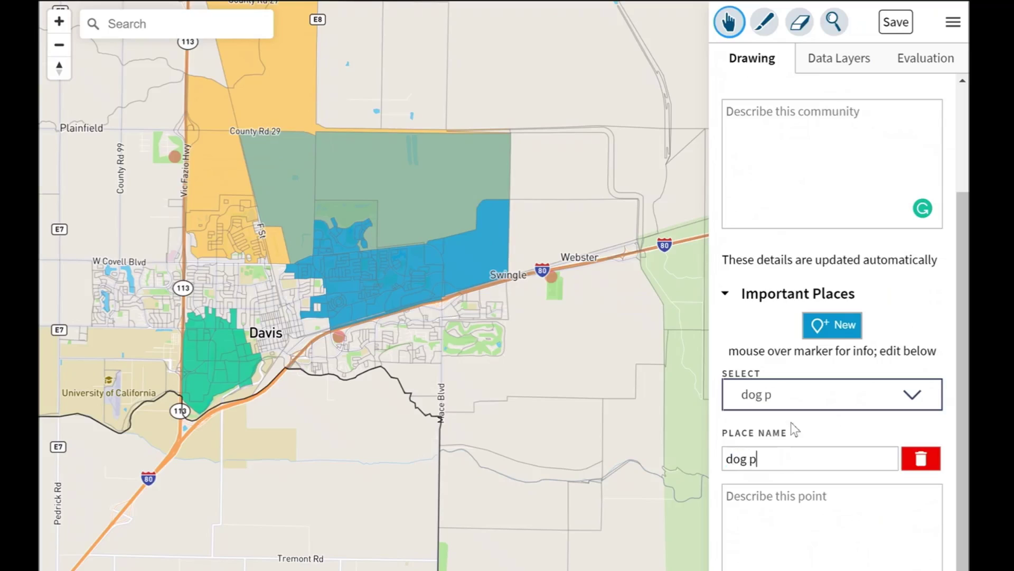
type("ark/parque ")
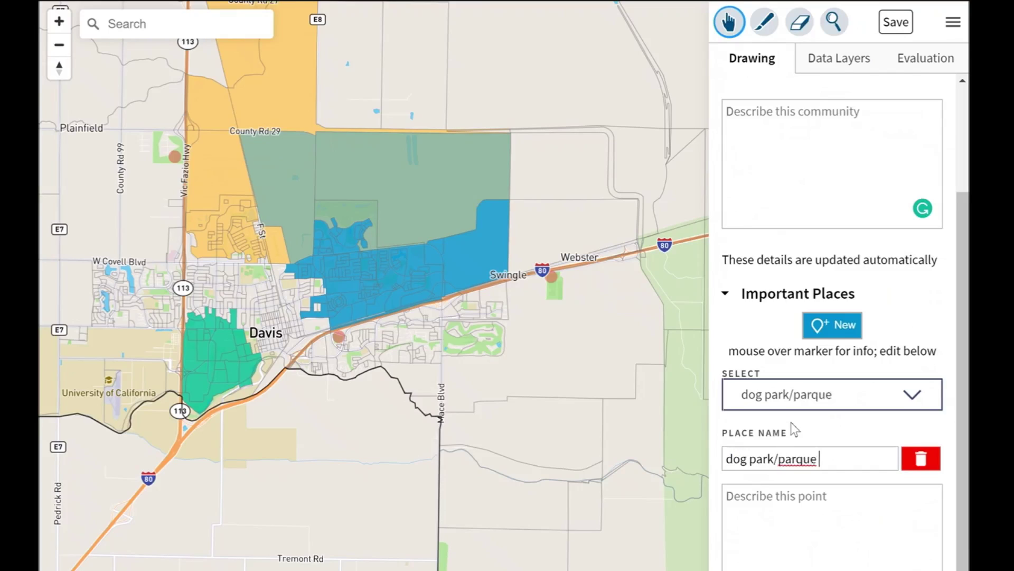
type("para perros")
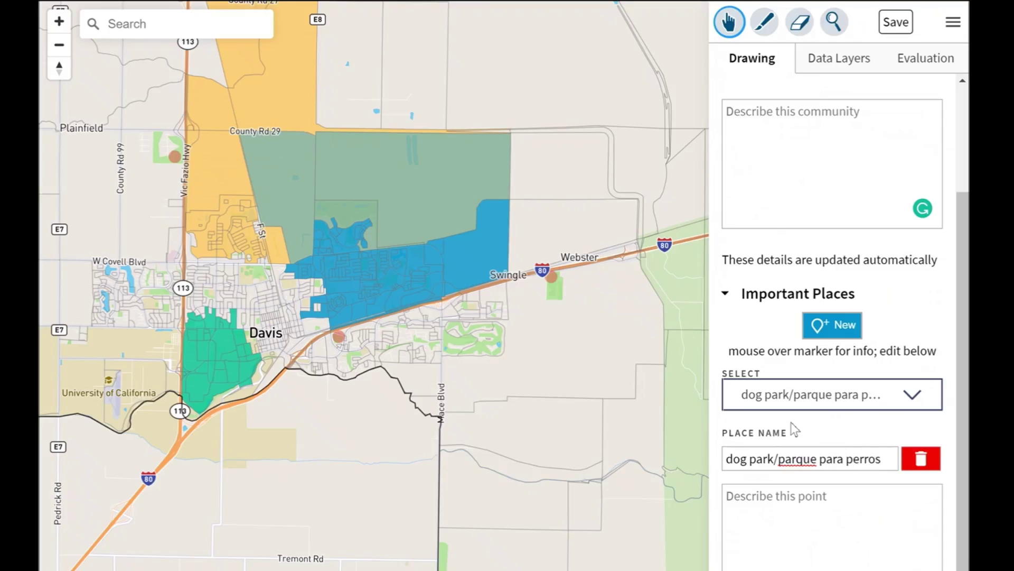
left_click(874, 517)
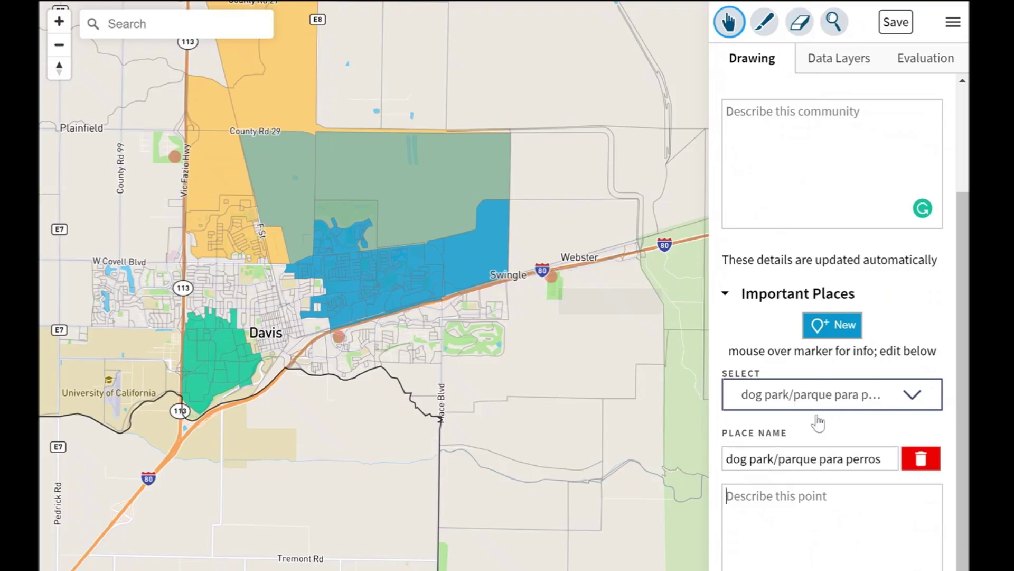
Delete New Point 2, the important place near Swingle
left_click(839, 408)
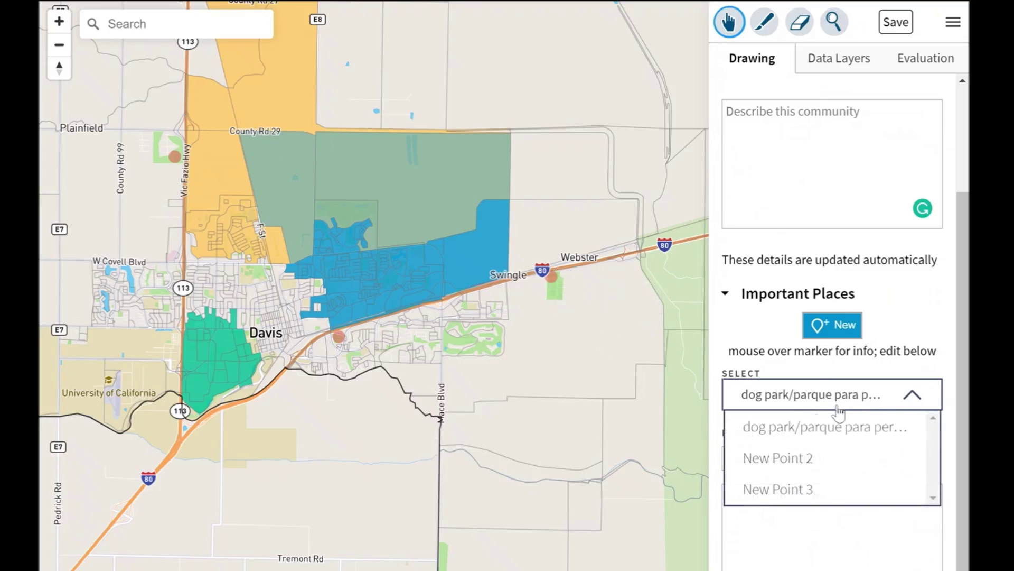
left_click(797, 458)
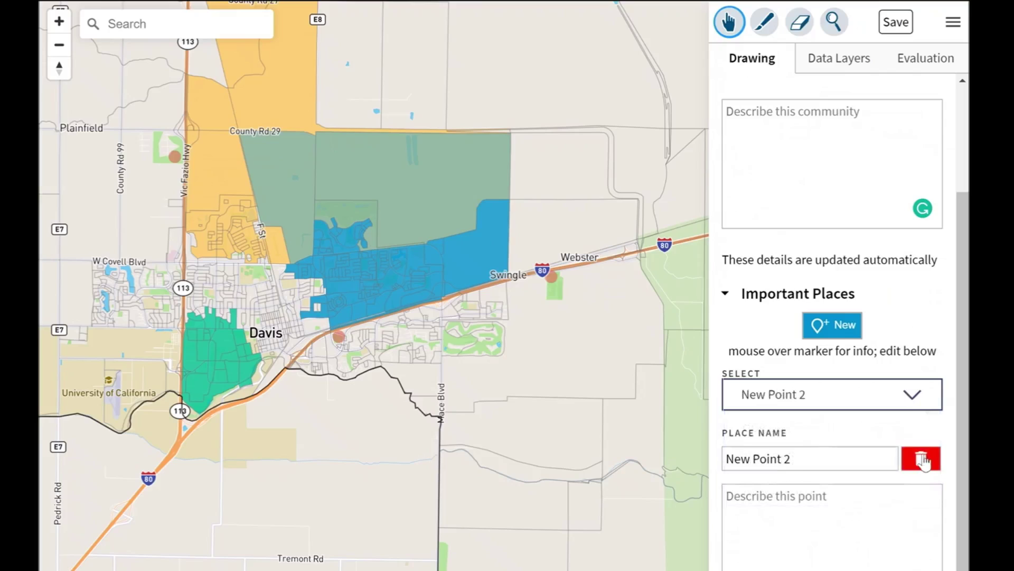
left_click(922, 460)
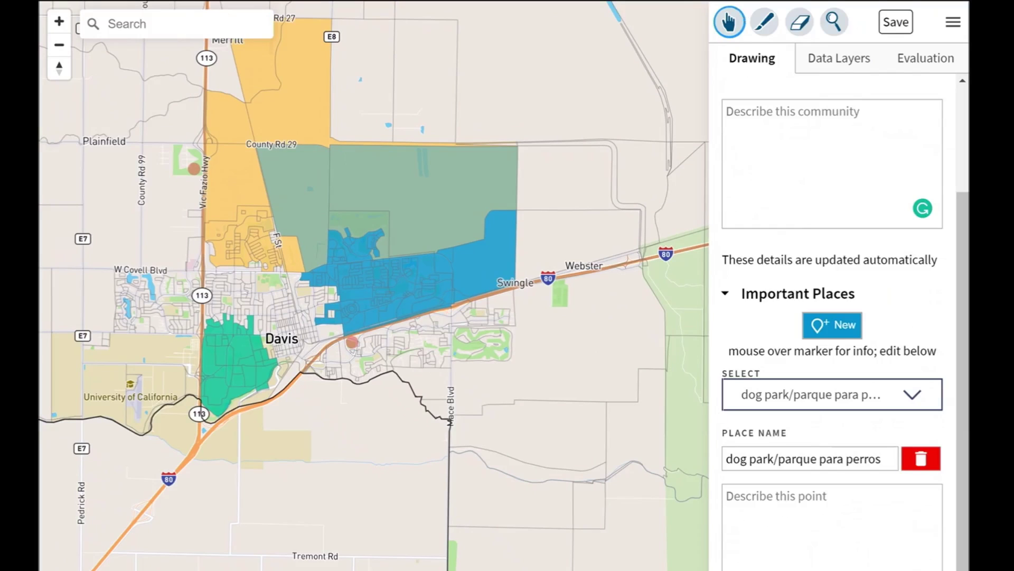
Show the municipality boundaries over the drawn communities
left_click(829, 67)
left_click_drag(629, 91, 593, 117)
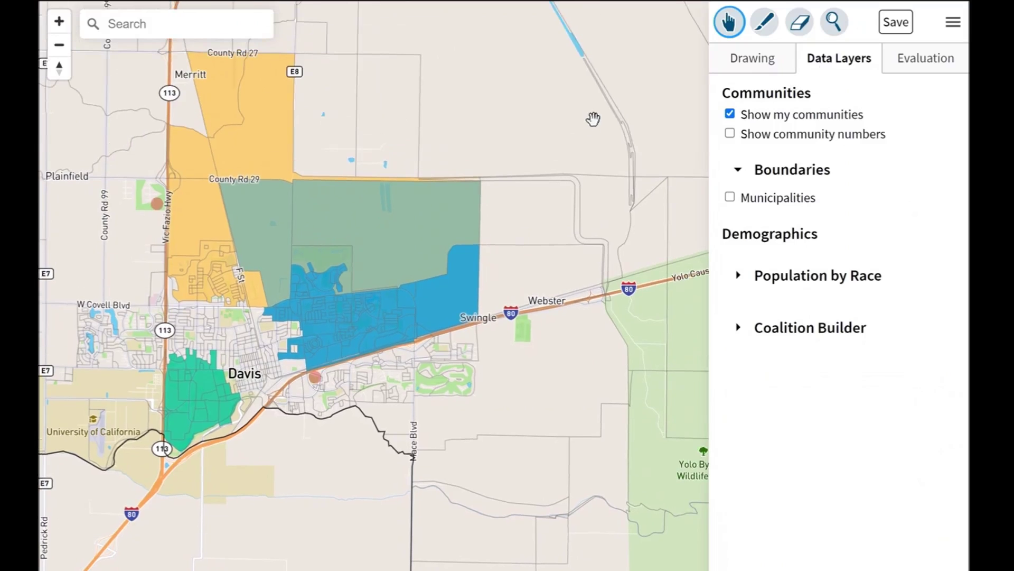
scroll(593, 118, "down", 2)
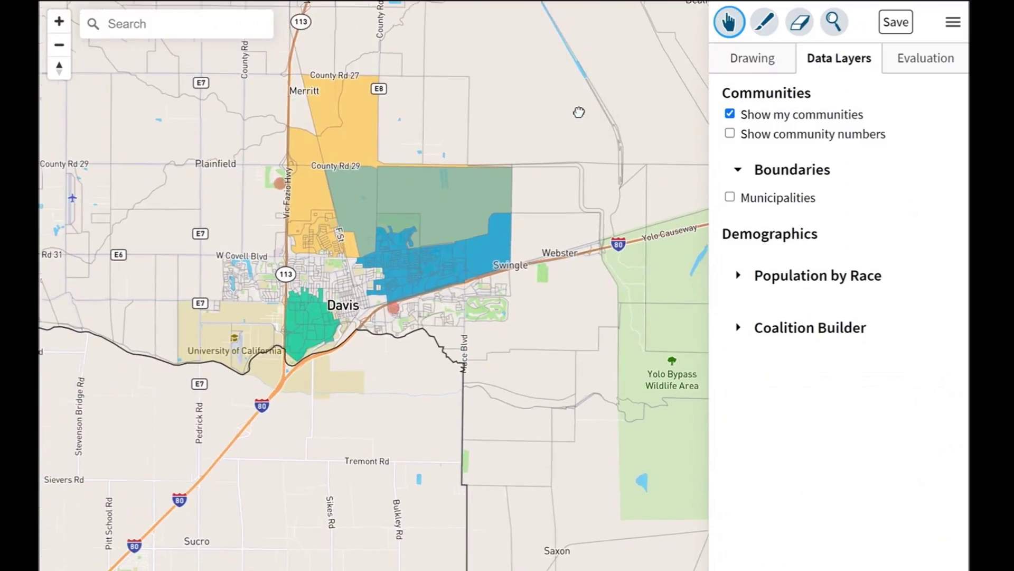
left_click(731, 198)
left_click_drag(528, 122, 509, 176)
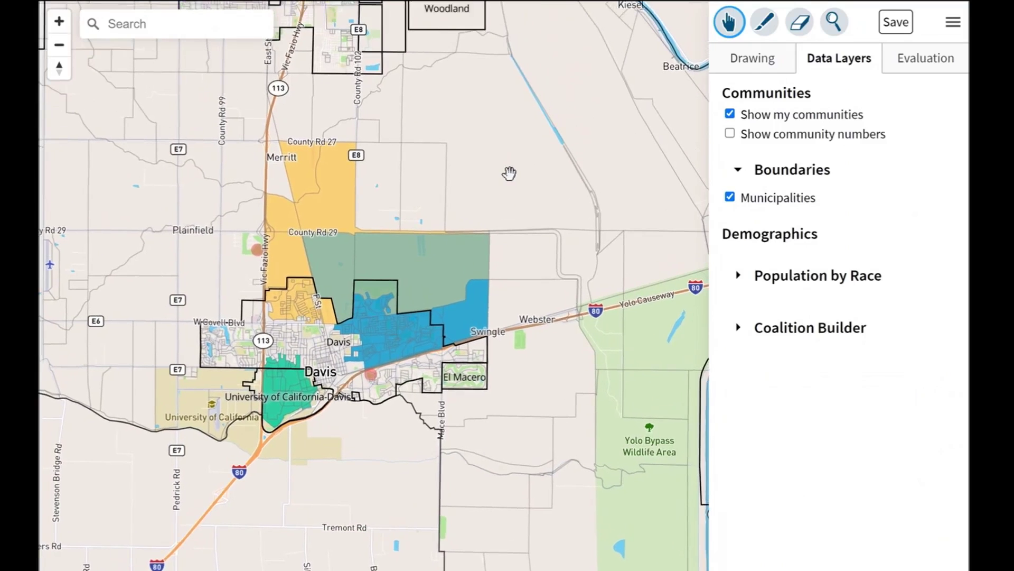
scroll(509, 173, "down", 5)
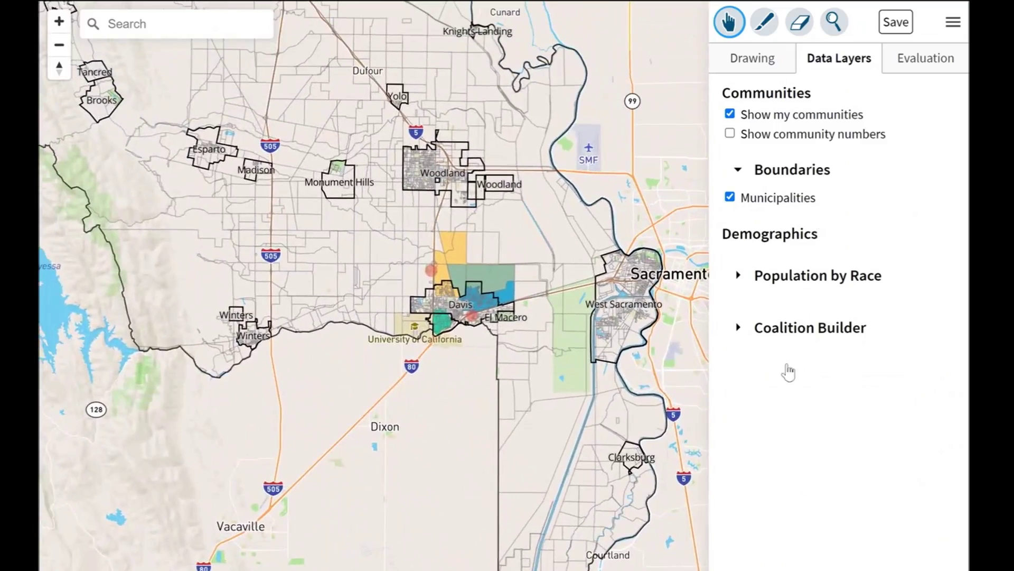
Show the population layer with Hispanic population as its variable, displayed as shaded regions
left_click(738, 275)
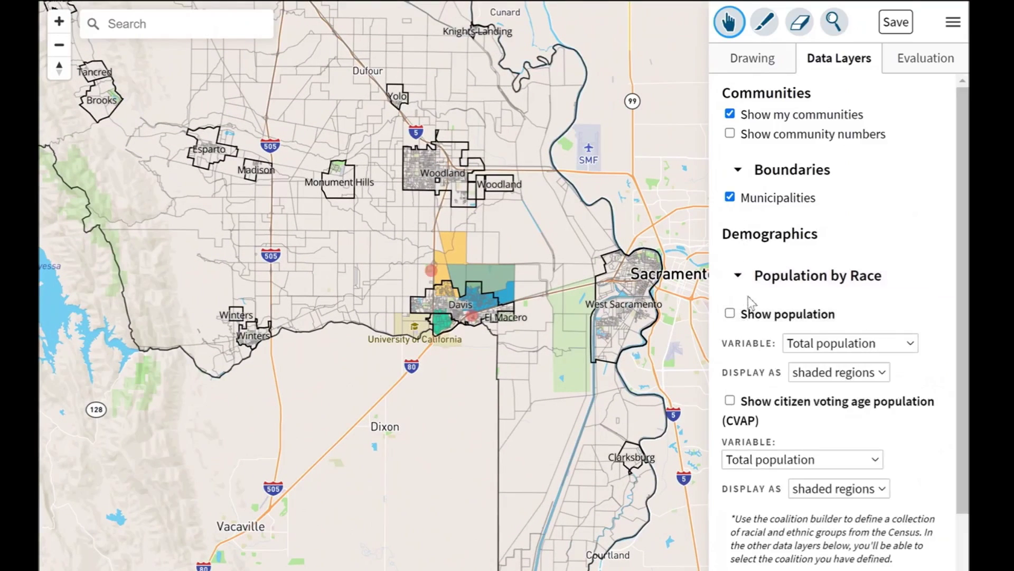
left_click(730, 312)
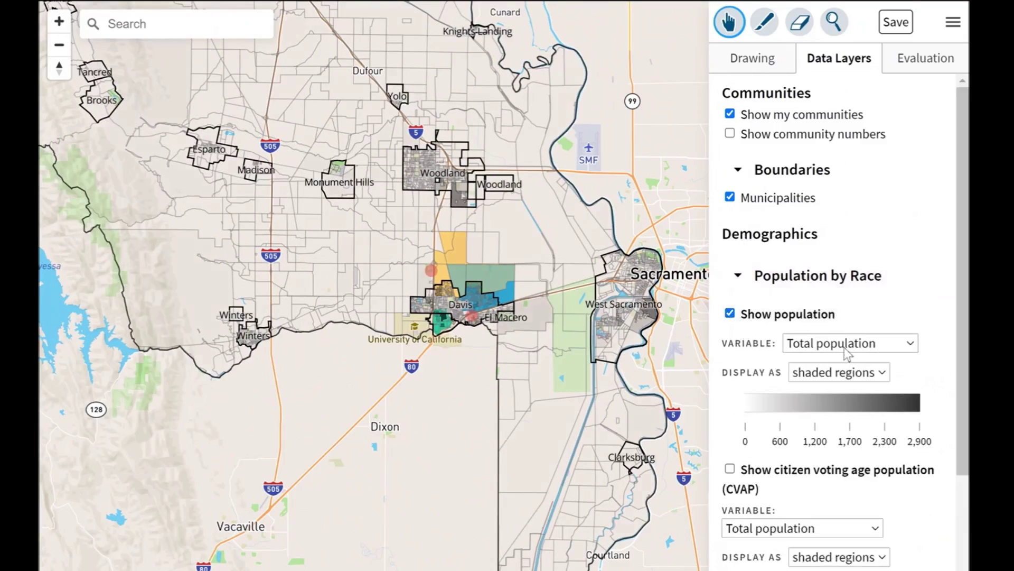
left_click(848, 349)
left_click(827, 417)
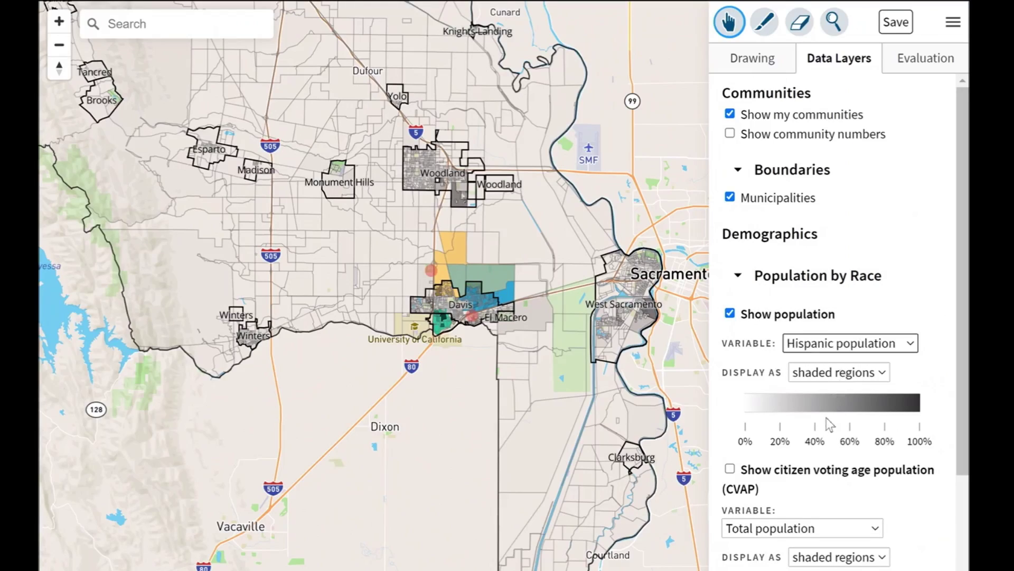
Switch the population layer's variable to Black population and hide the layer
left_click(838, 348)
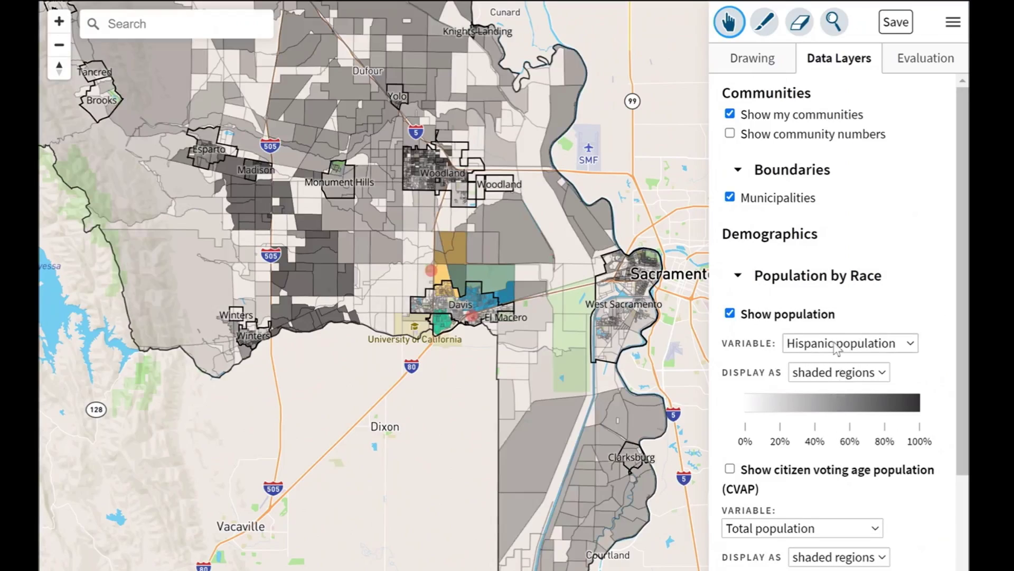
left_click(867, 445)
left_click(869, 351)
left_click(853, 449)
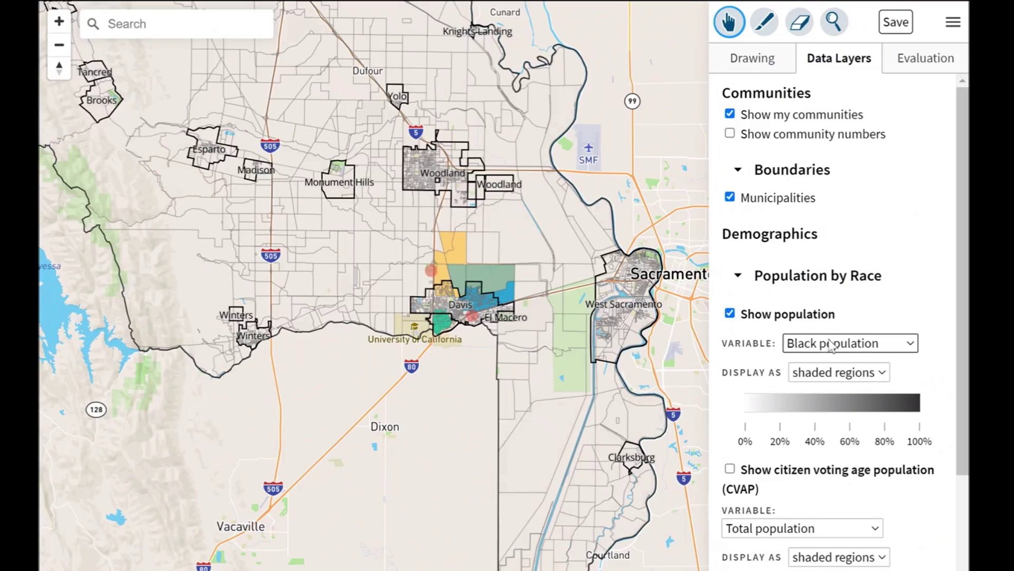
left_click(731, 316)
Show the citizen voting age population layer, viewing Asian population and switching to Hispanic population as shaded regions
scroll(732, 312, "down", 3)
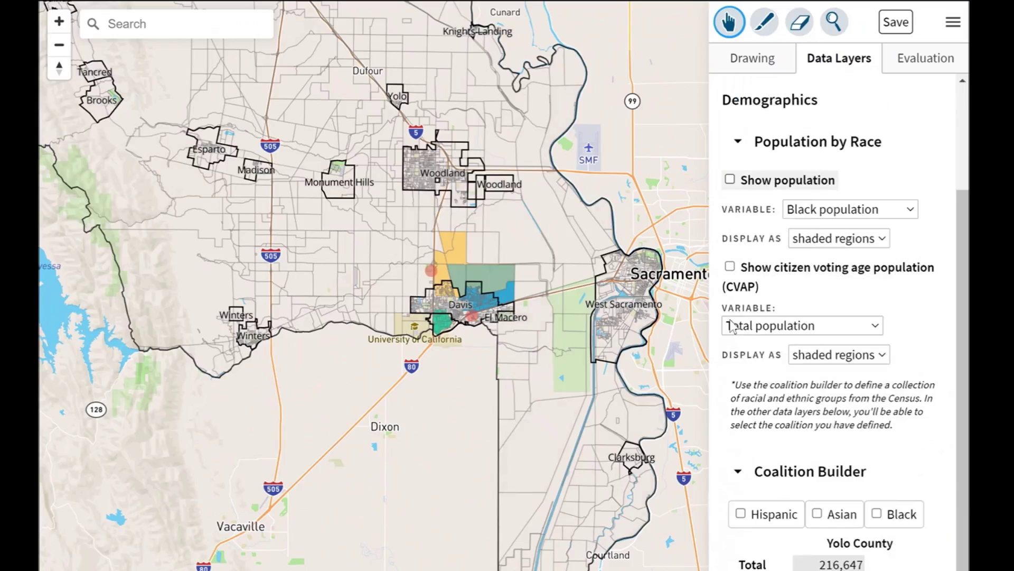
left_click(730, 267)
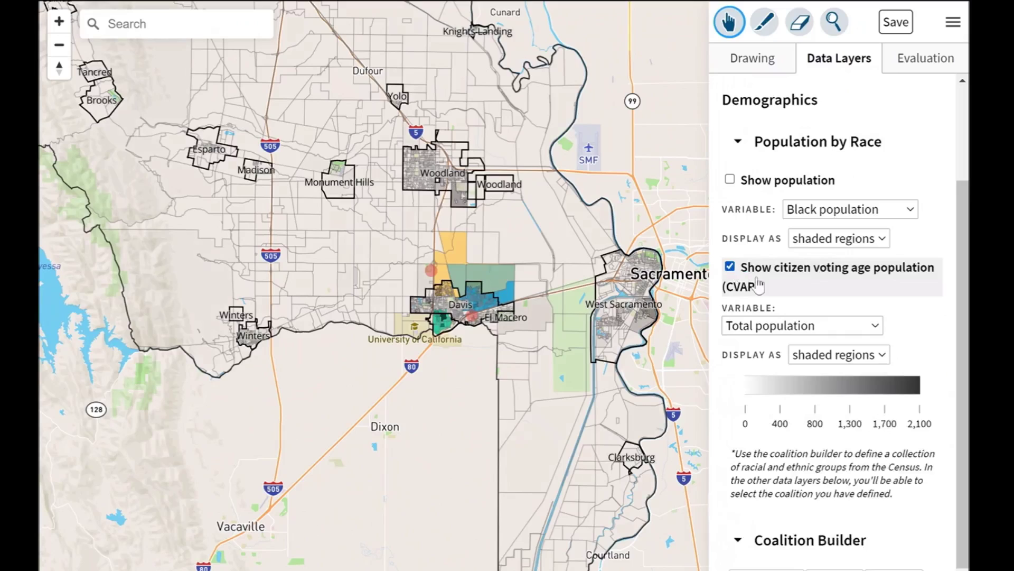
left_click(800, 331)
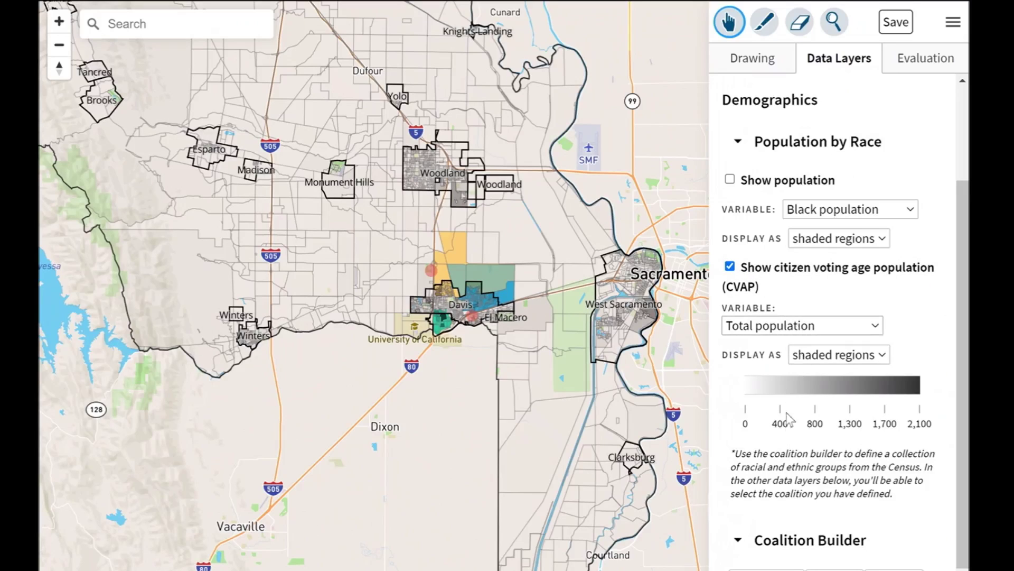
left_click(790, 462)
left_click(793, 324)
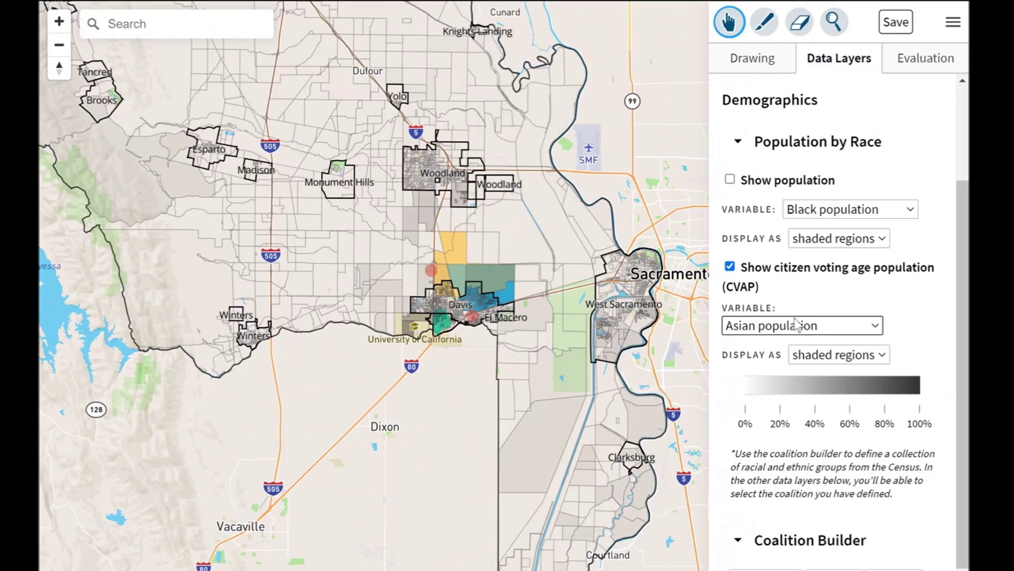
left_click(796, 417)
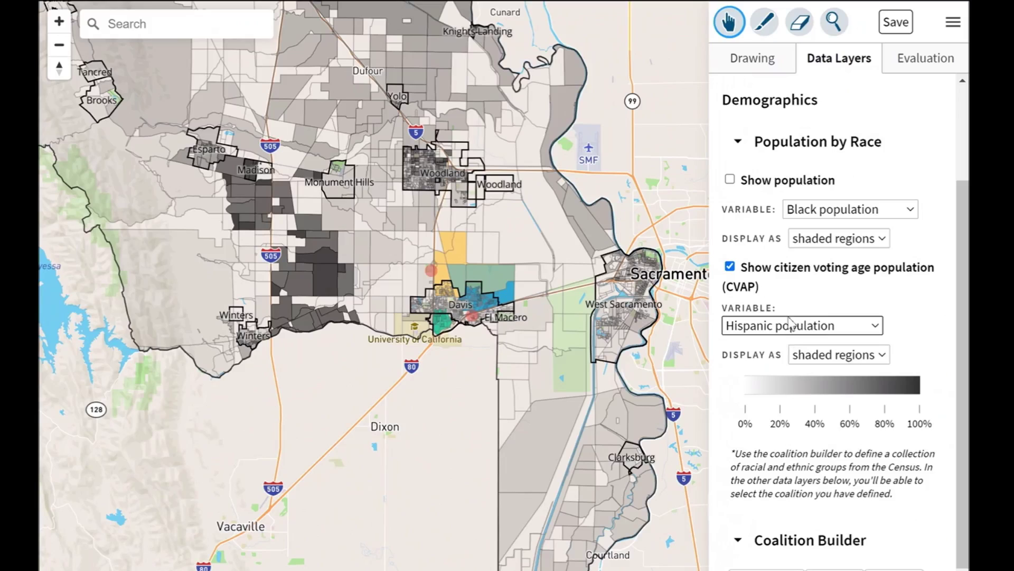
Set the citizen voting age population variable back to Total population and hide that layer
left_click(766, 325)
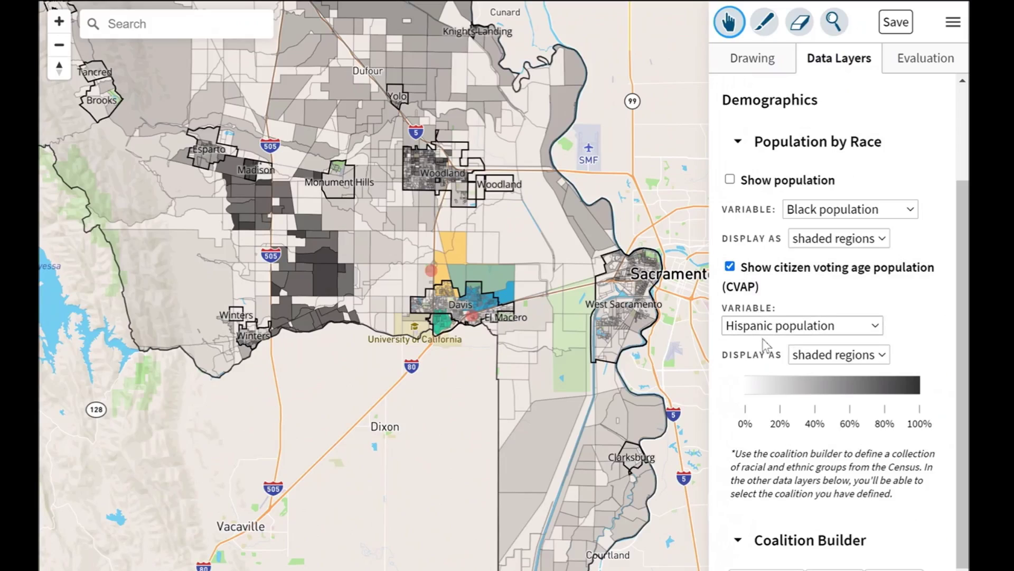
left_click(772, 349)
left_click(730, 267)
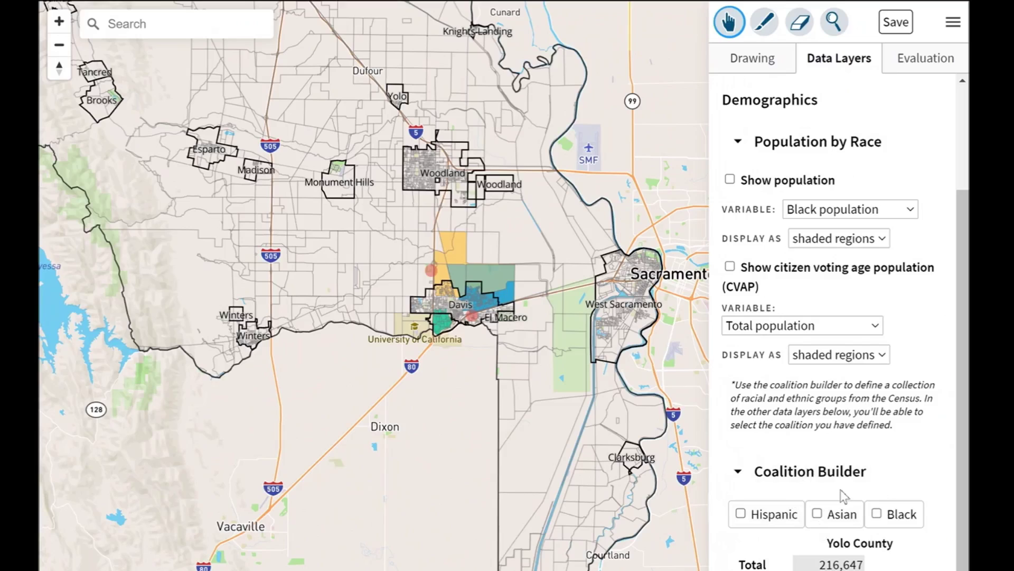
View the population evaluation comparing Community 1 with Yolo County by total, Hispanic, Asian and Black population
scroll(824, 212, "up", 2)
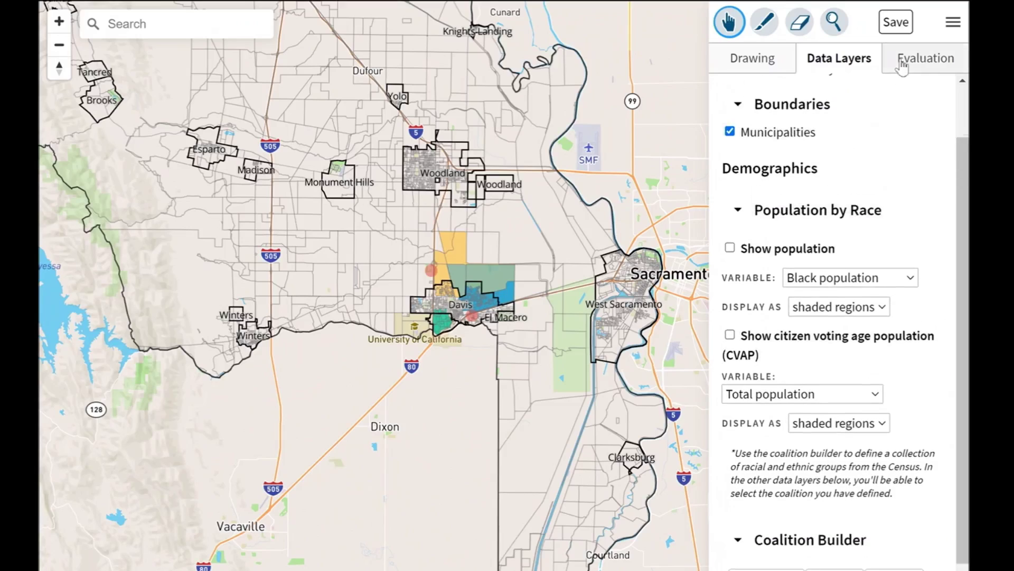
left_click(926, 60)
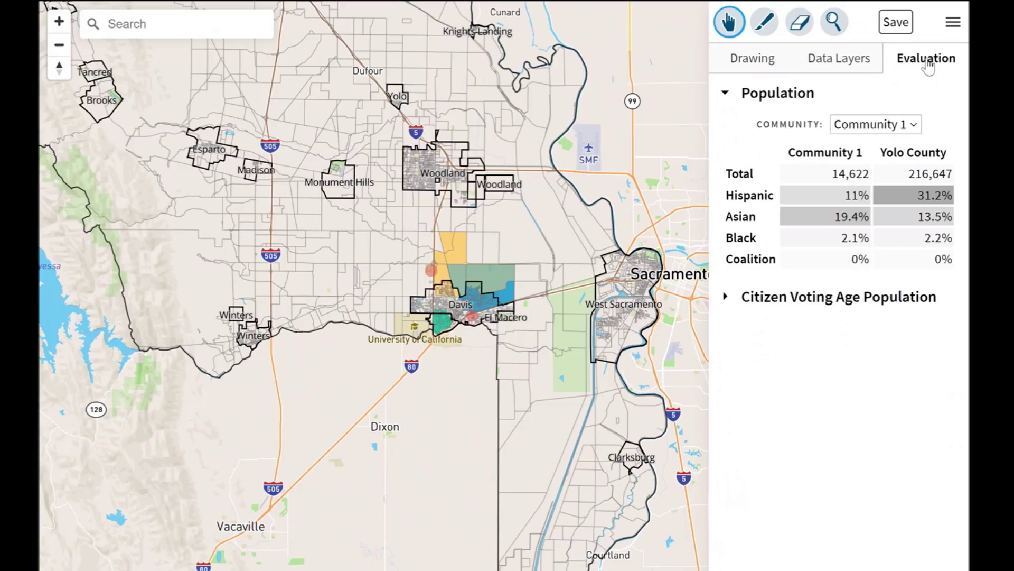
scroll(493, 240, "up", 1)
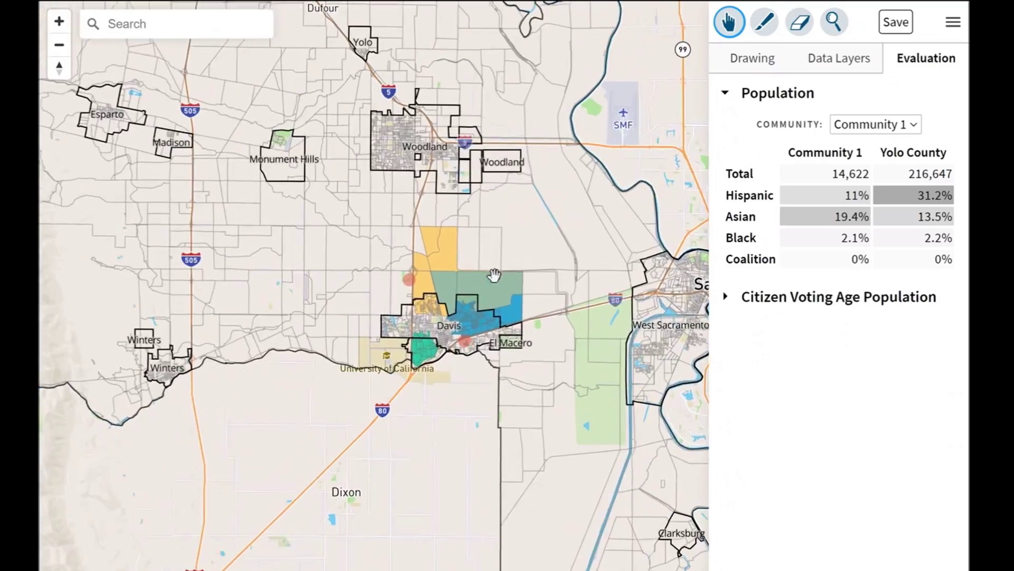
left_click_drag(498, 235, 508, 219)
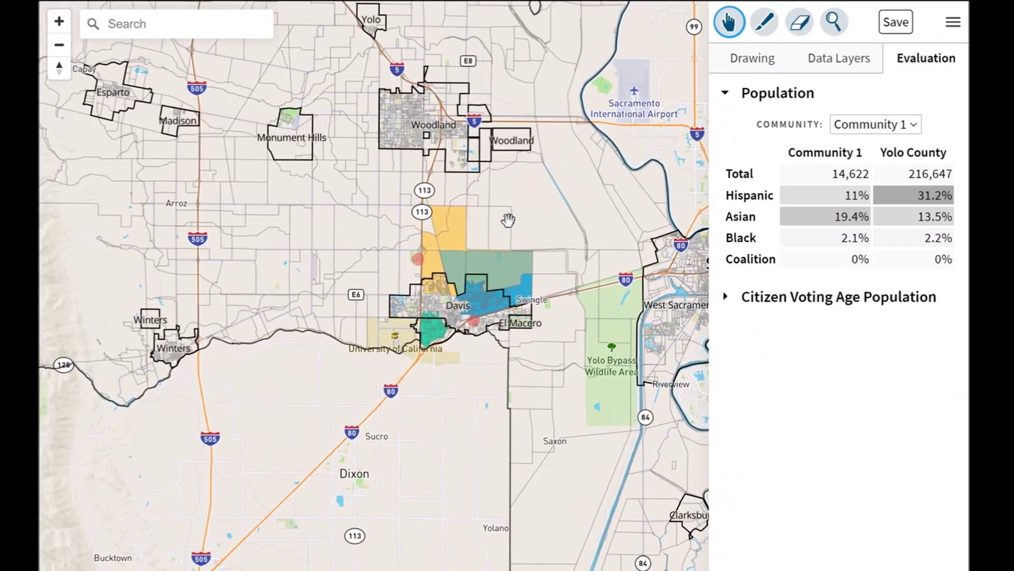
Return to the drawing settings and save the communities plan, selecting Work in Progress in the sharing dialog before closing it
scroll(486, 243, "up", 2)
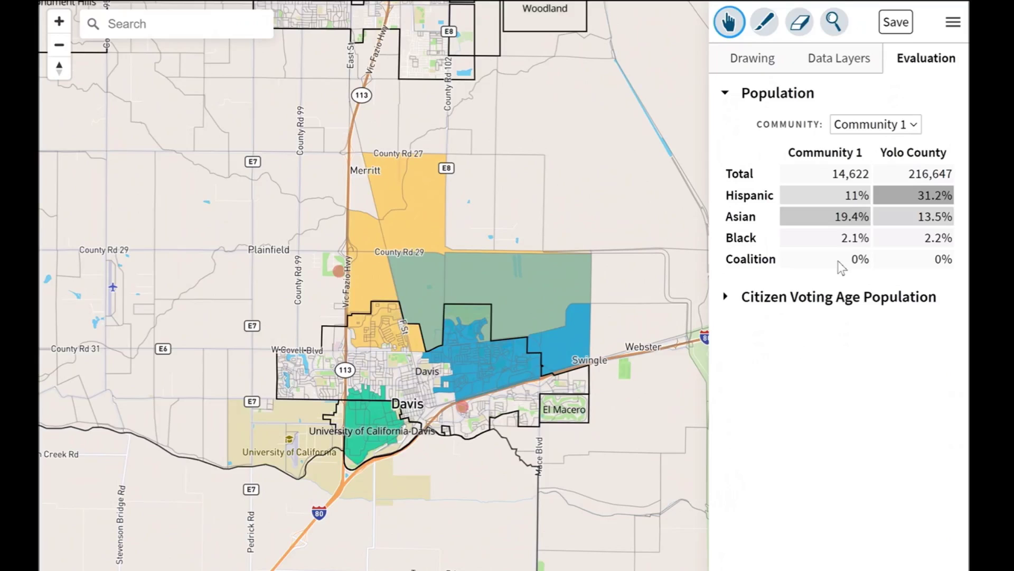
left_click(844, 57)
left_click(773, 55)
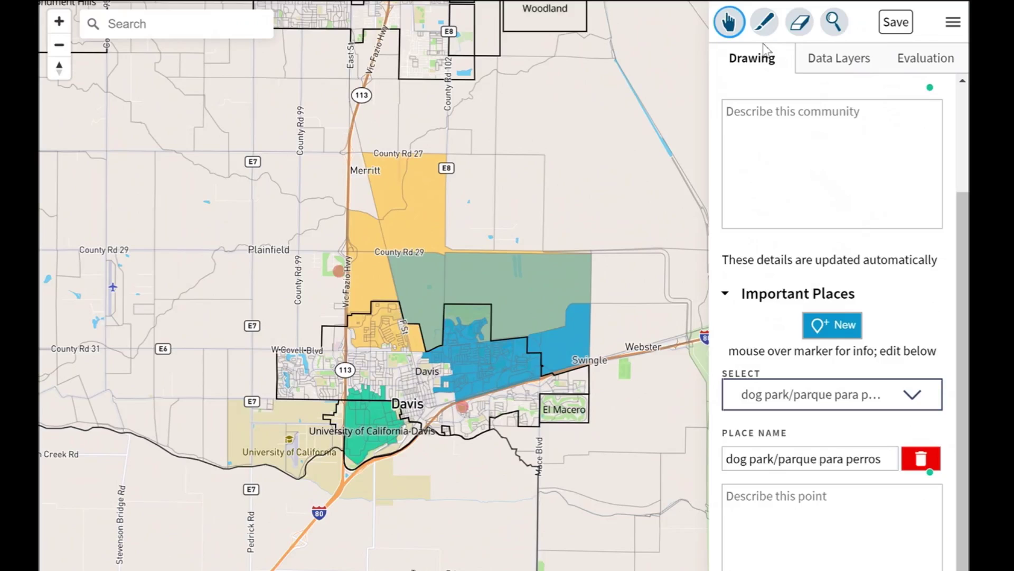
left_click(911, 31)
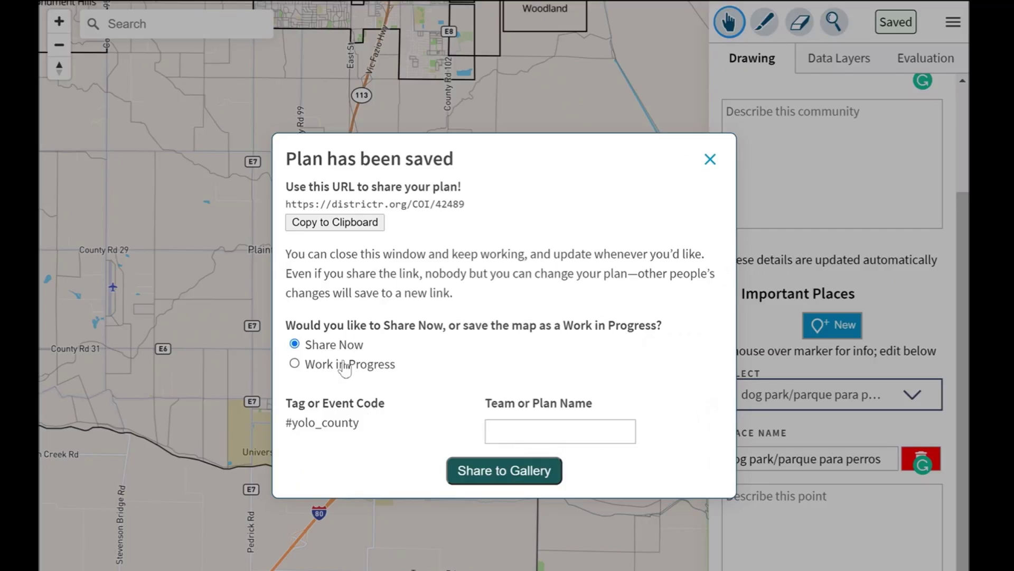
left_click(294, 363)
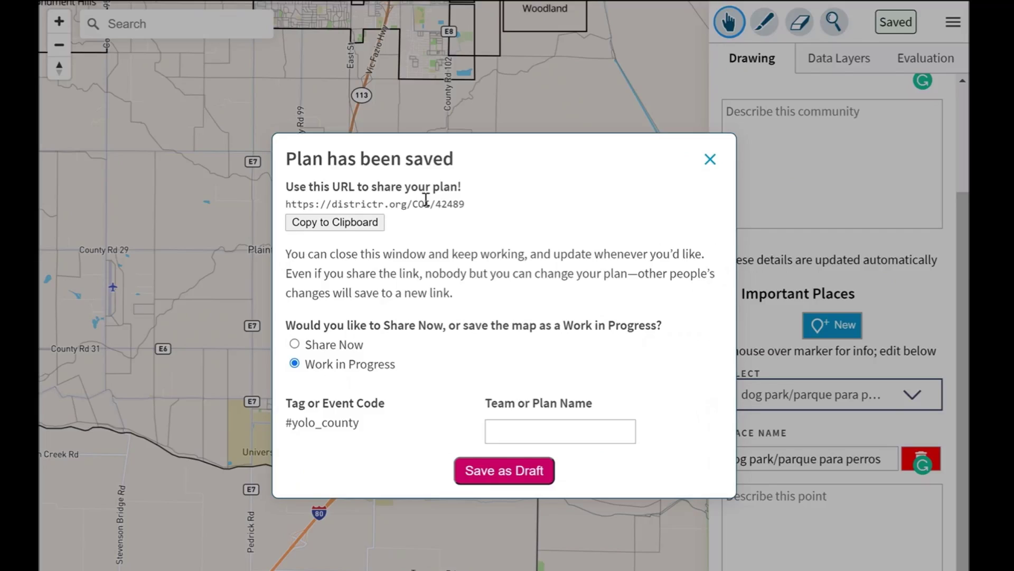
left_click(710, 159)
Review the available print and export options for the plan, including PDF, SHP, GeoJSON and CSV
left_click(953, 21)
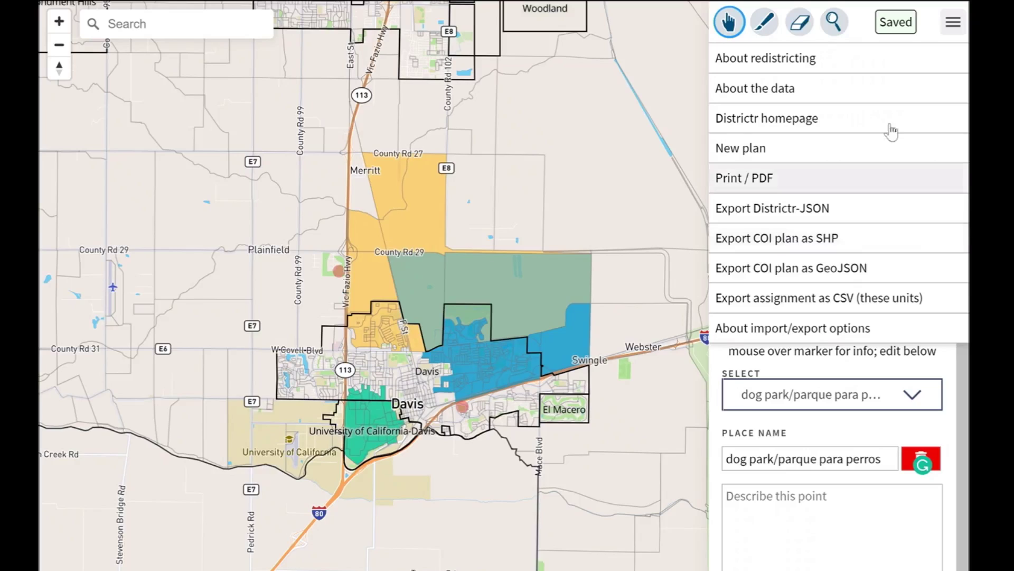
left_click(929, 36)
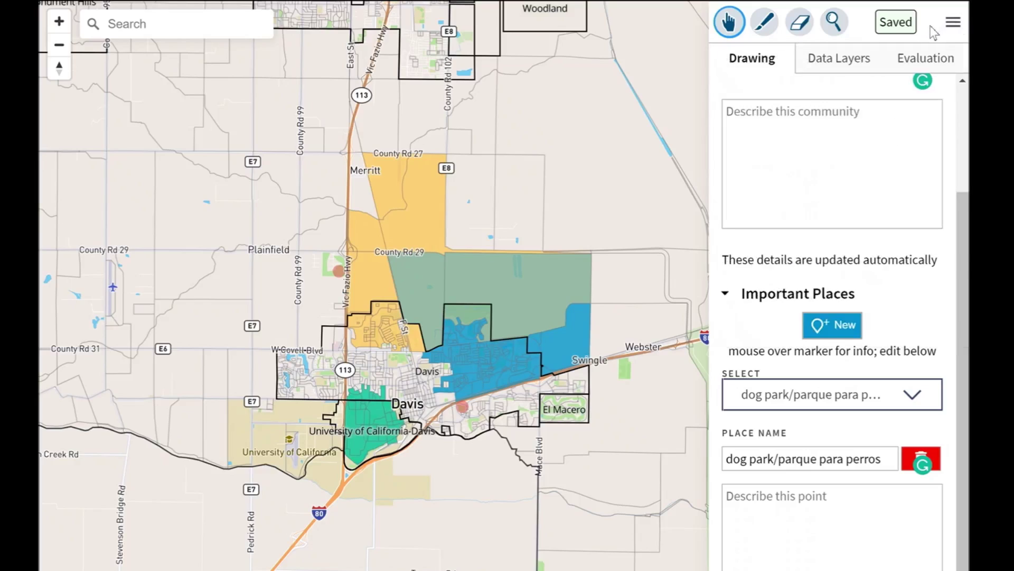